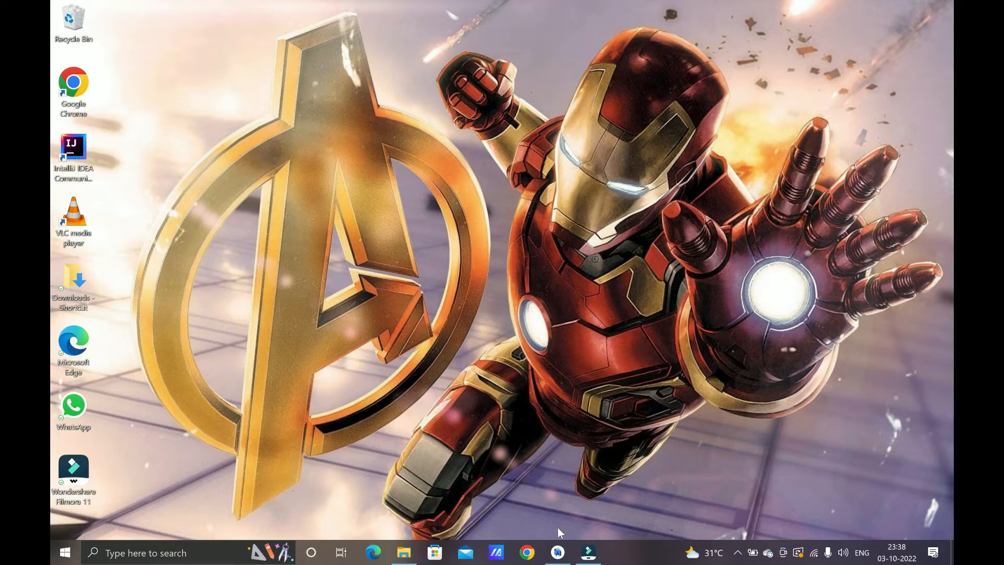
# Step: Search Chrome for 'virtualbox download' and open Oracle's VirtualBox downloads page
pyautogui.click(527, 553)
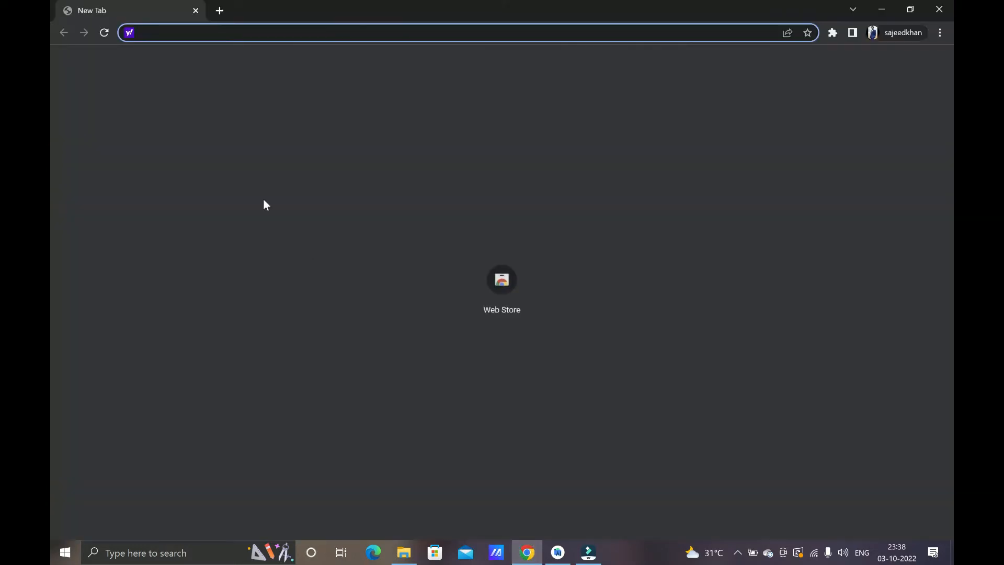
pyautogui.write('v')
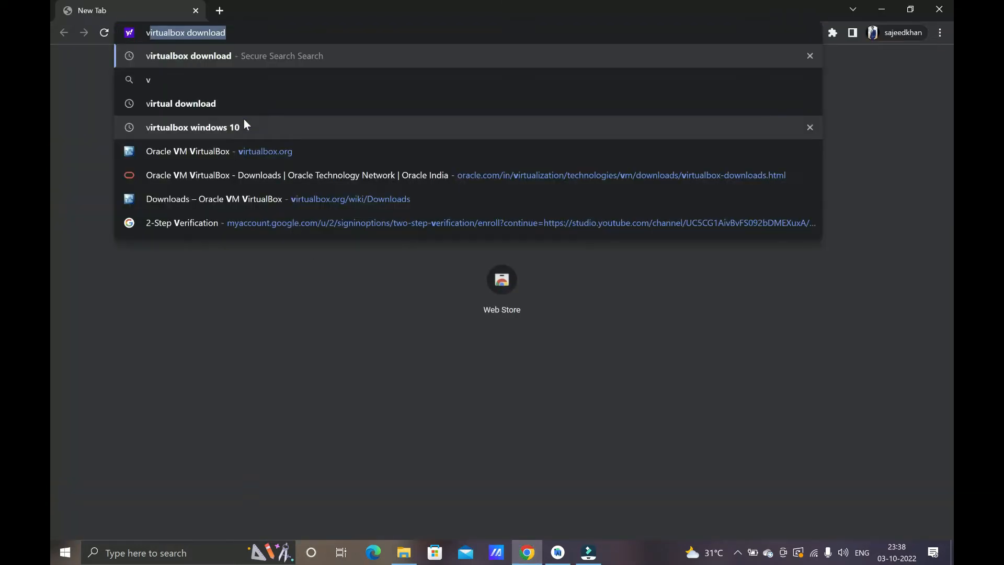
pyautogui.press('Right')
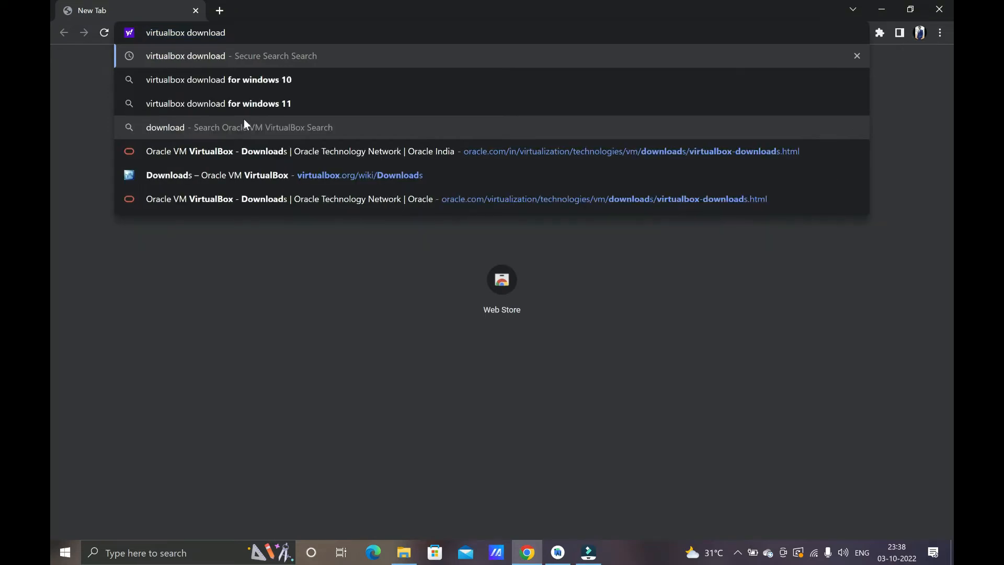
pyautogui.press('Return')
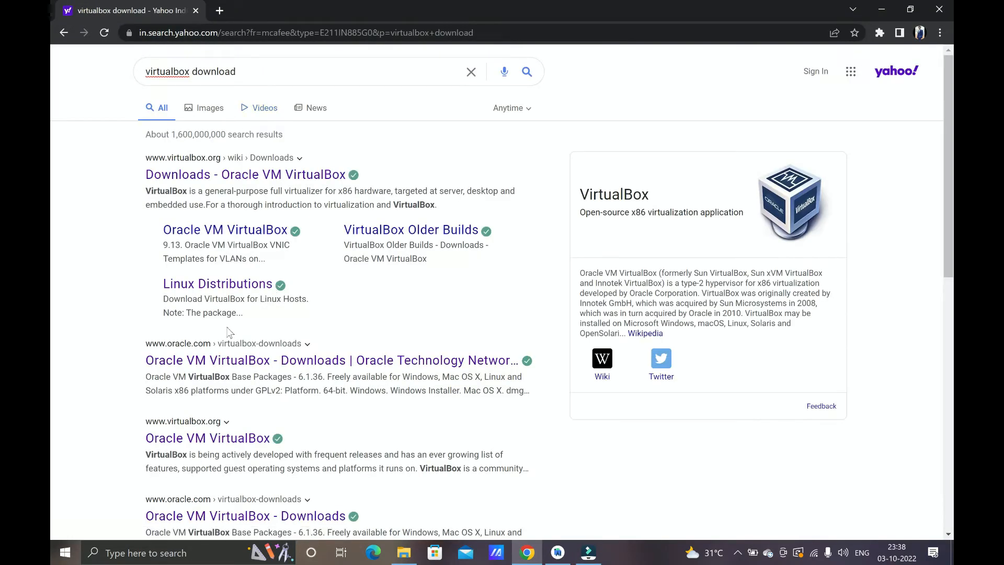
pyautogui.click(229, 361)
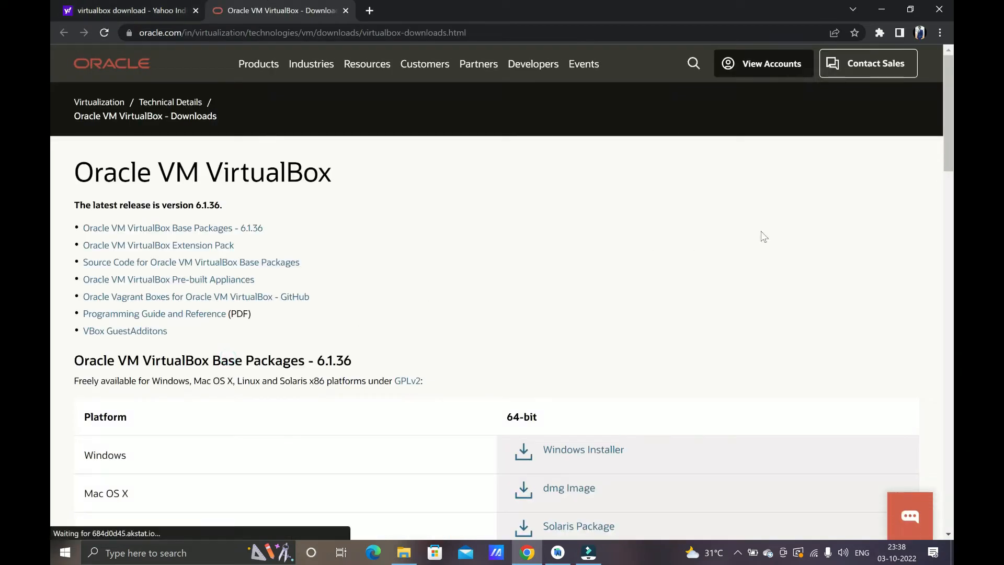
# Step: Download the VirtualBox 6.1.36 Windows installer, then bring up the Temp folder in File Explorer
pyautogui.scroll(-2, 50, 146)
pyautogui.scroll(-2, 53, 163)
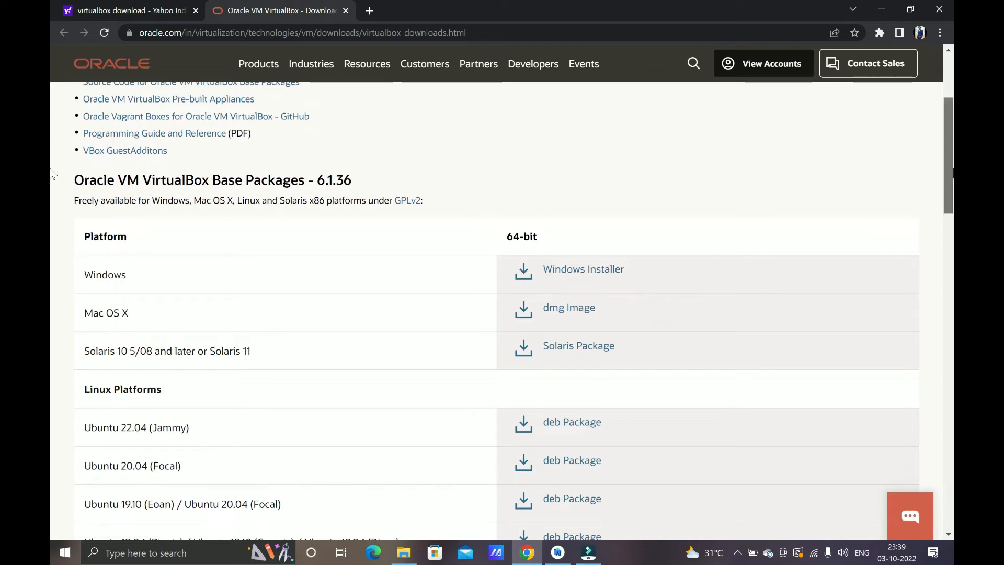
pyautogui.scroll(-1, 53, 174)
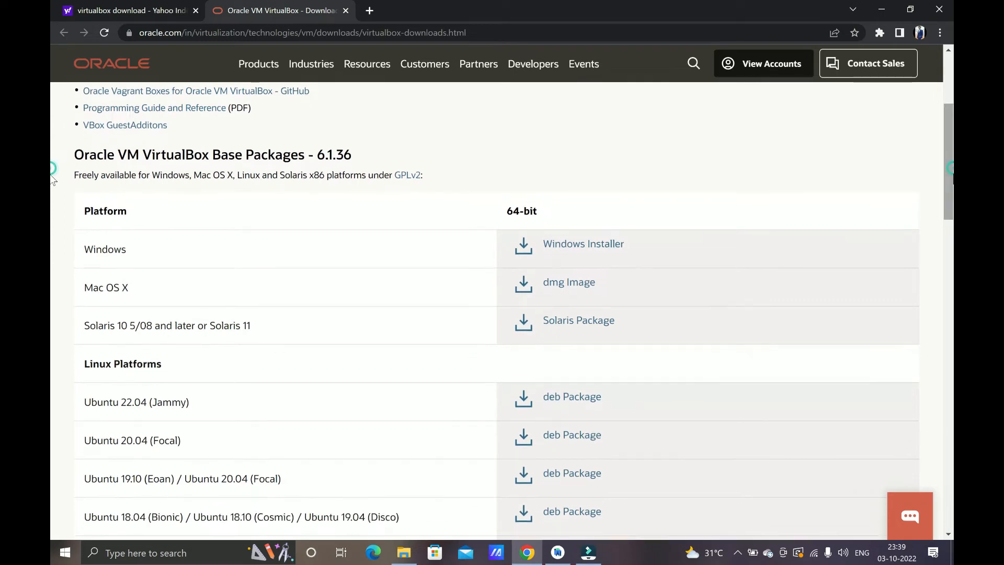
pyautogui.click(572, 247)
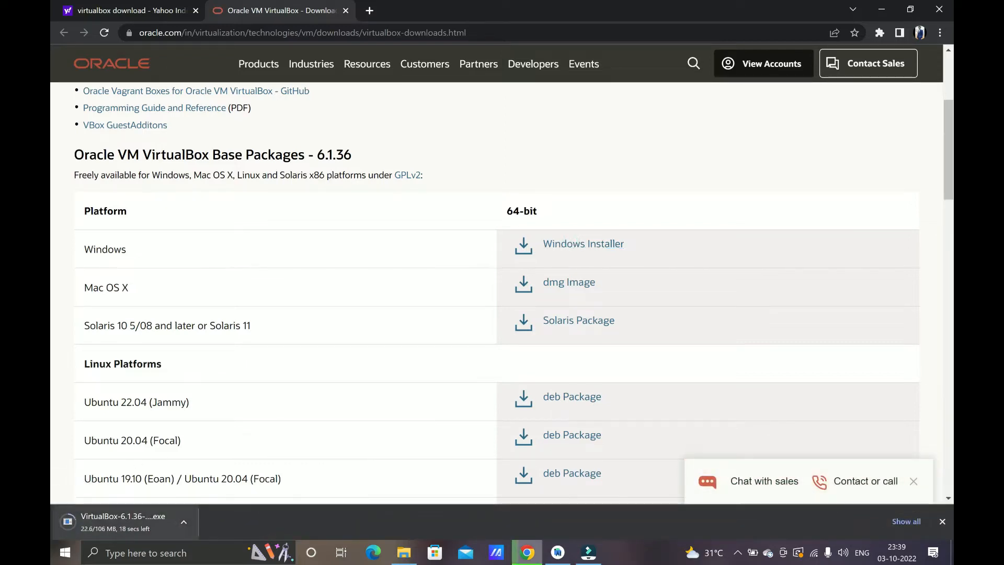
pyautogui.click(397, 558)
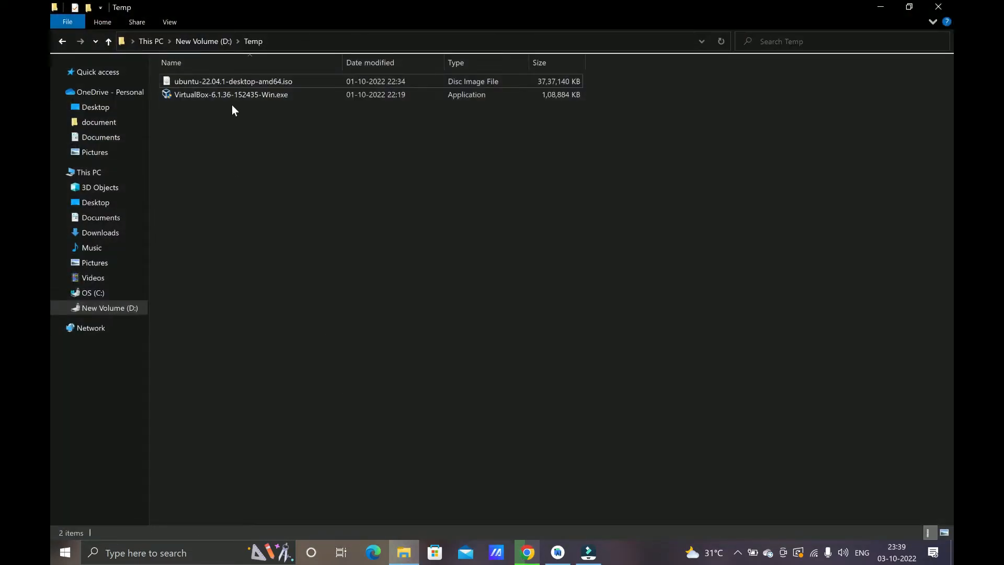
# Step: Run the VirtualBox 6.1.36 installer with default features and shortcuts, accepting the network reset, and launch it afterwards
pyautogui.click(233, 107)
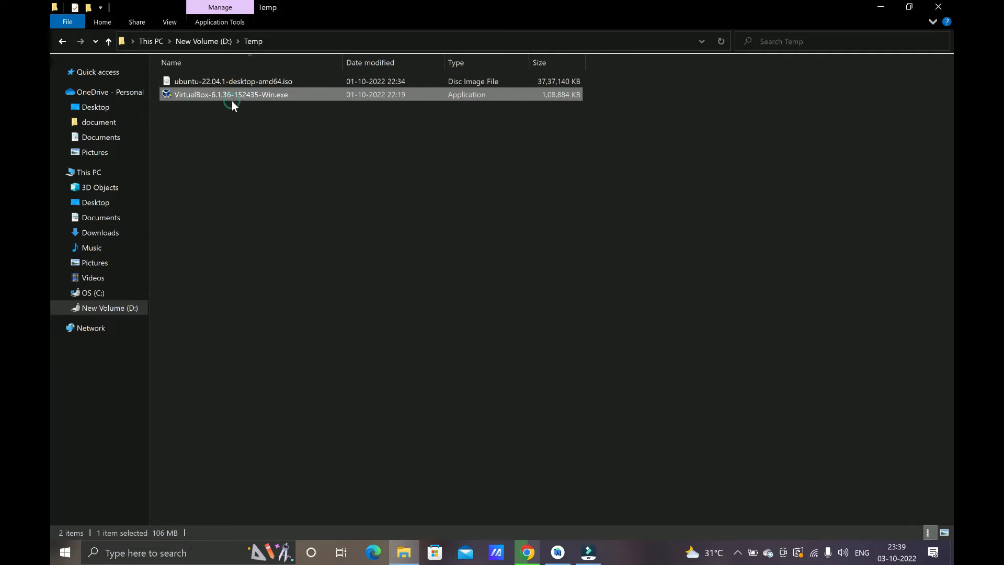
pyautogui.doubleClick(232, 100)
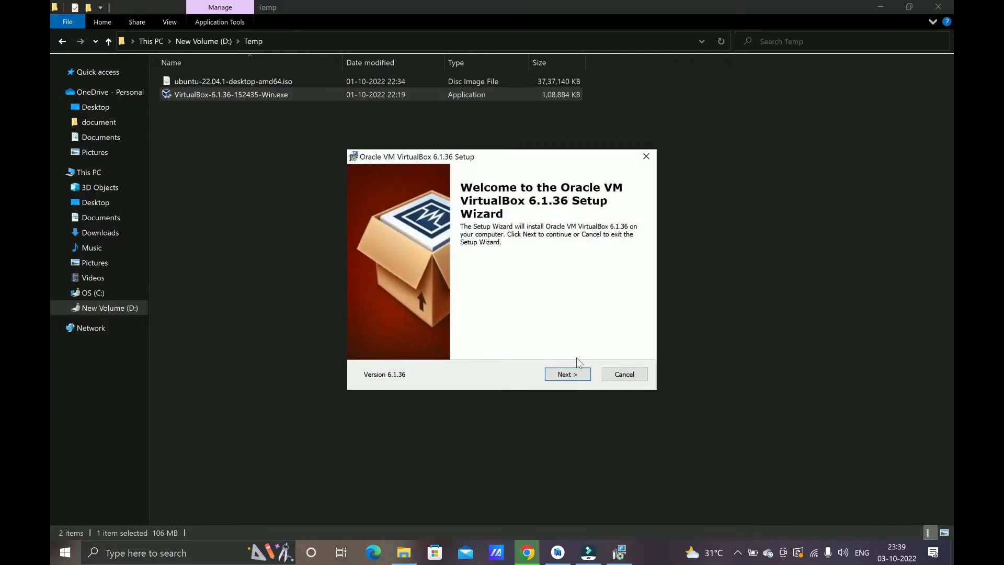
pyautogui.click(574, 375)
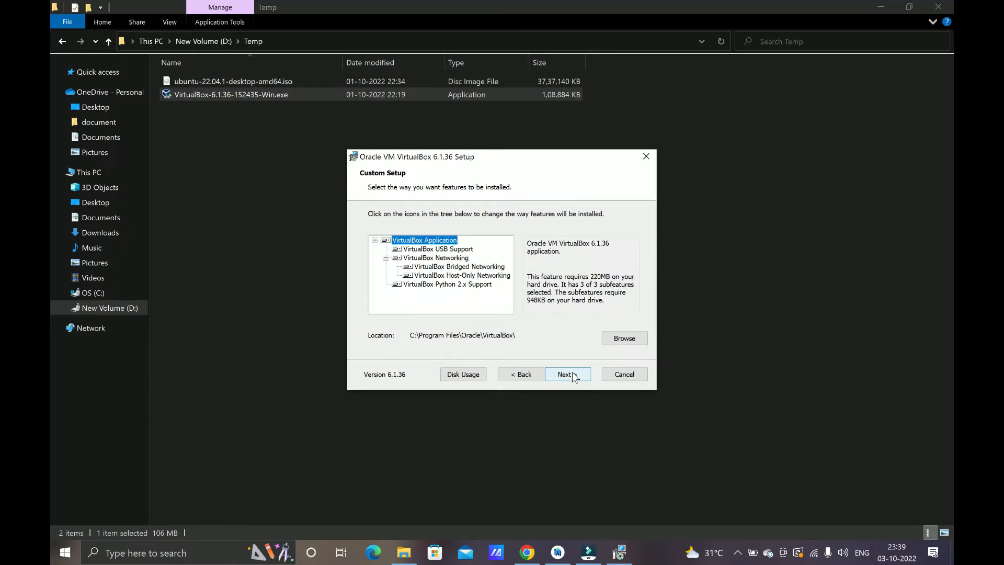
pyautogui.click(574, 375)
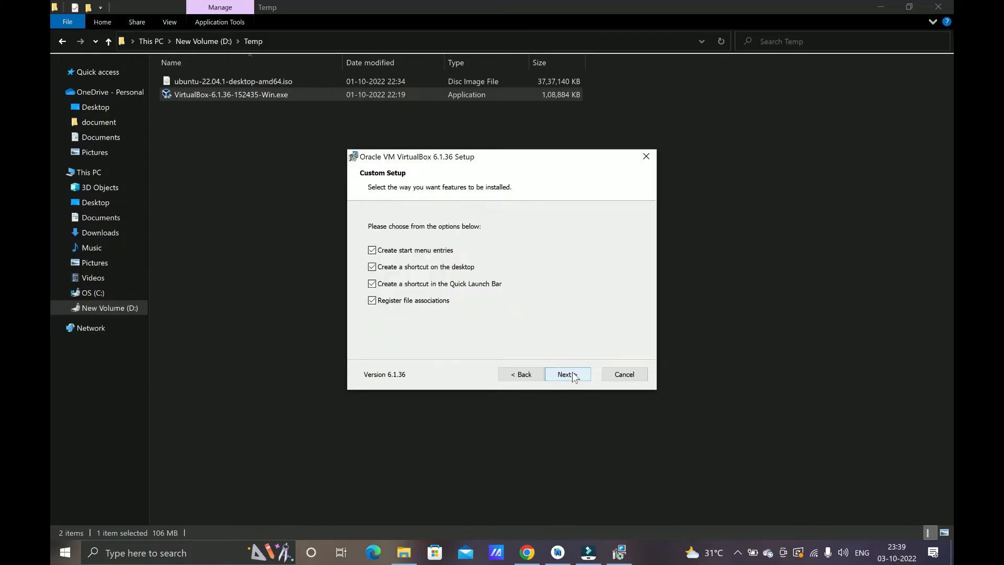
pyautogui.click(574, 376)
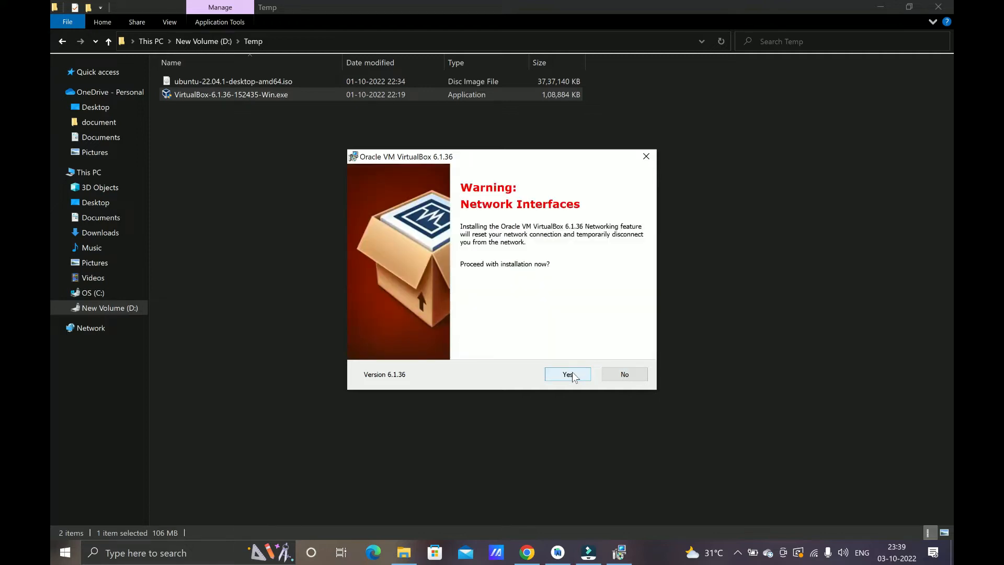
pyautogui.click(572, 372)
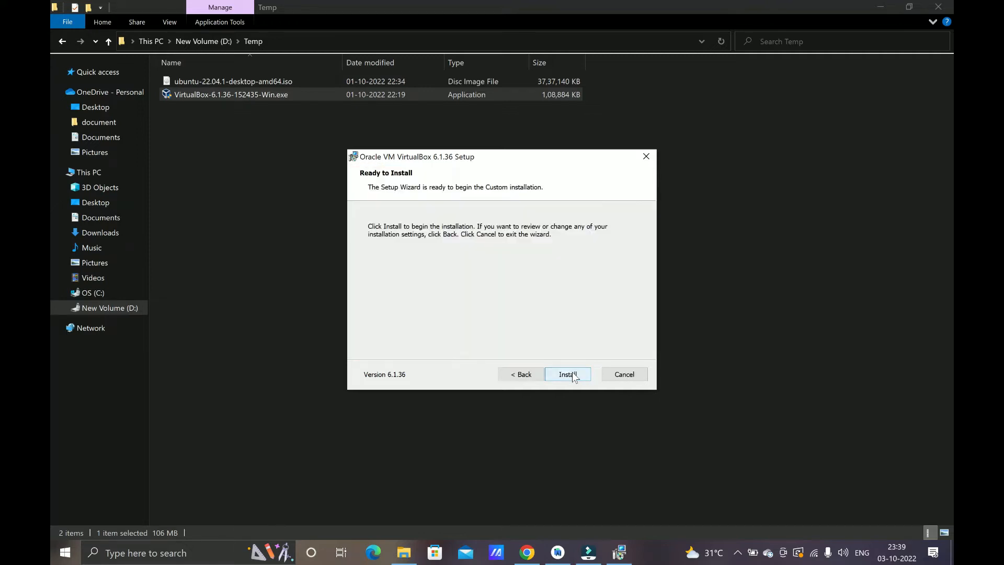
pyautogui.click(572, 374)
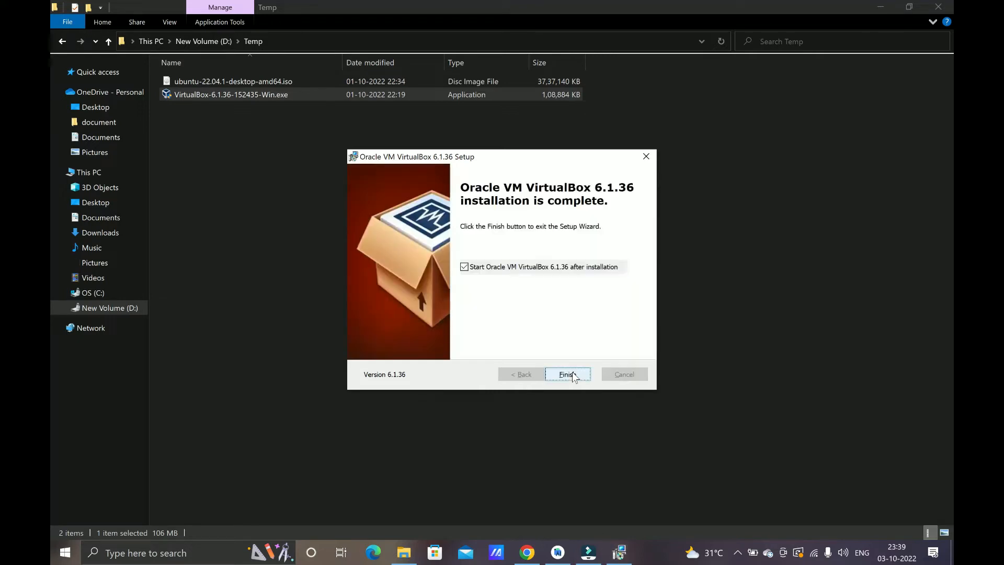
pyautogui.click(572, 371)
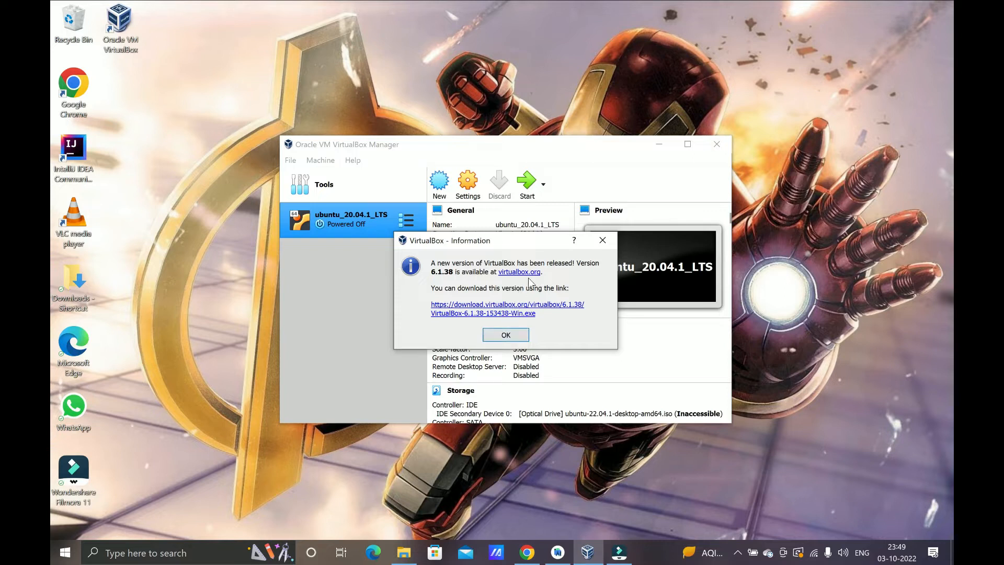
# Step: Dismiss the VirtualBox new-version notice and minimise the Manager window
pyautogui.click(505, 335)
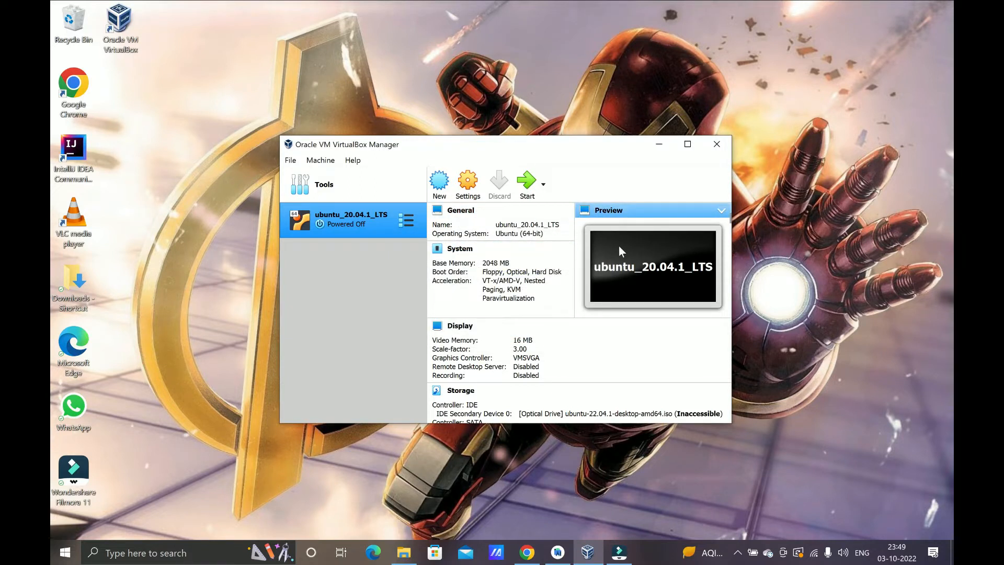
pyautogui.click(659, 147)
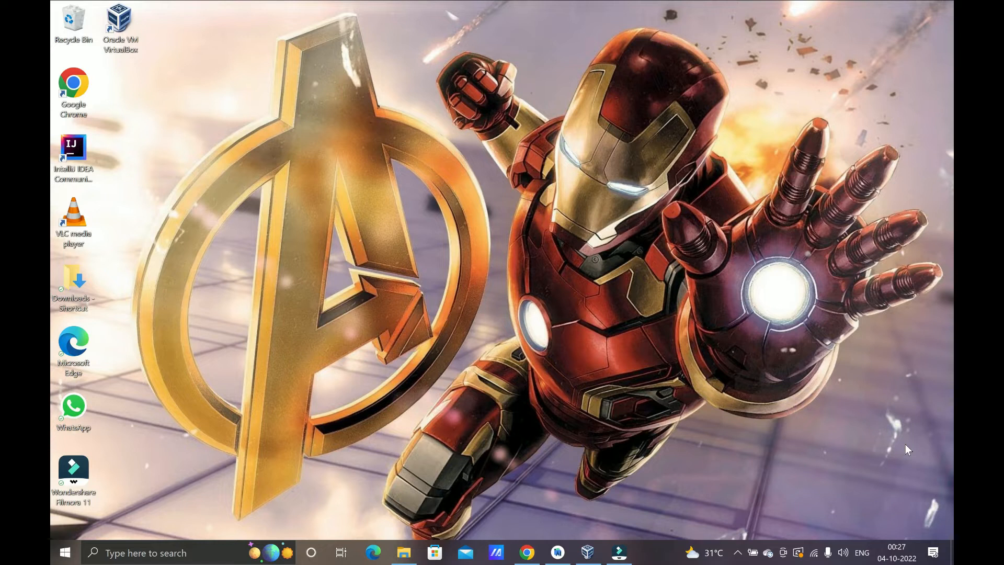
# Step: In a new Chrome tab, search 'ubuntu download' and open the Get Ubuntu download page
pyautogui.click(535, 549)
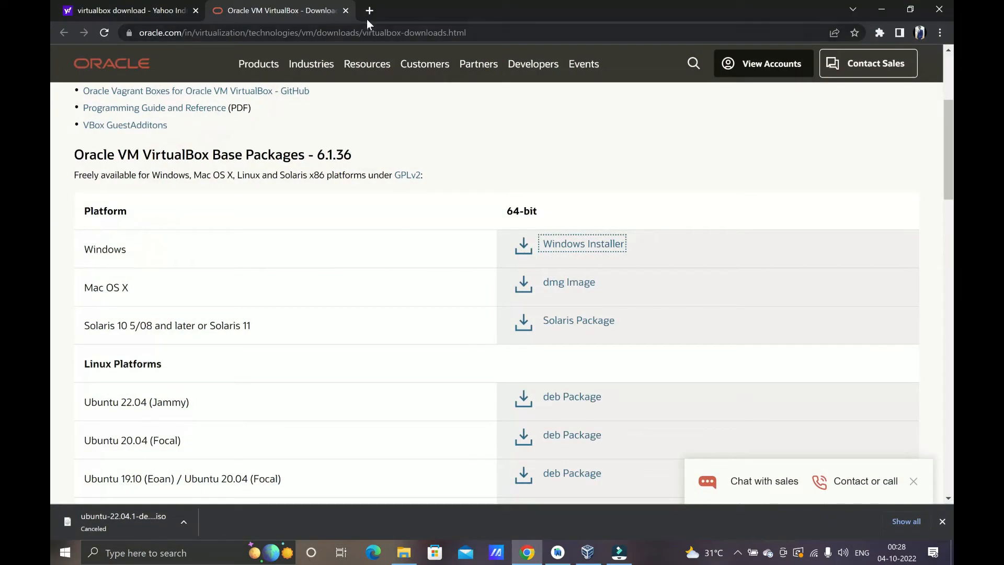
pyautogui.click(367, 18)
pyautogui.write('ubuntu')
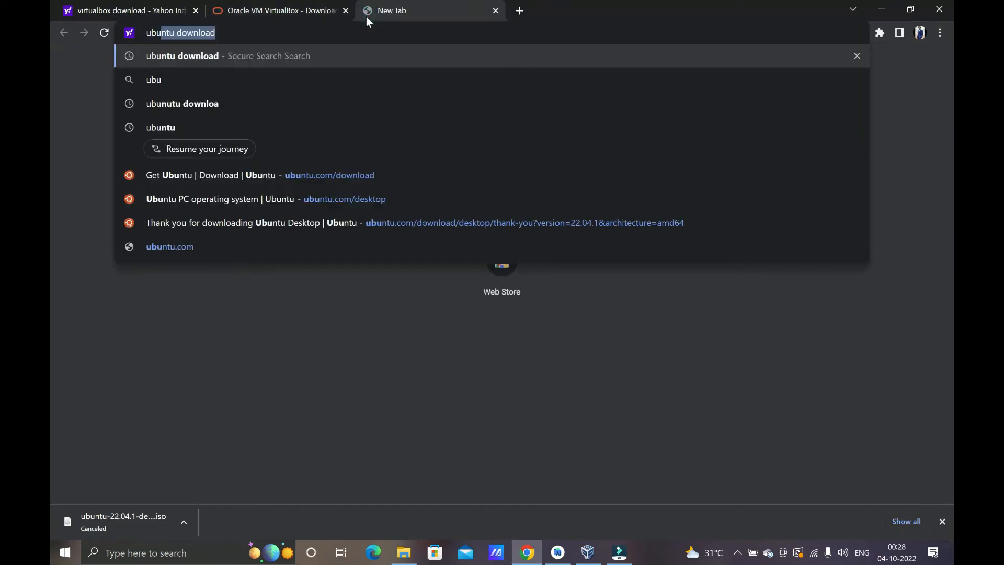
pyautogui.press('Return')
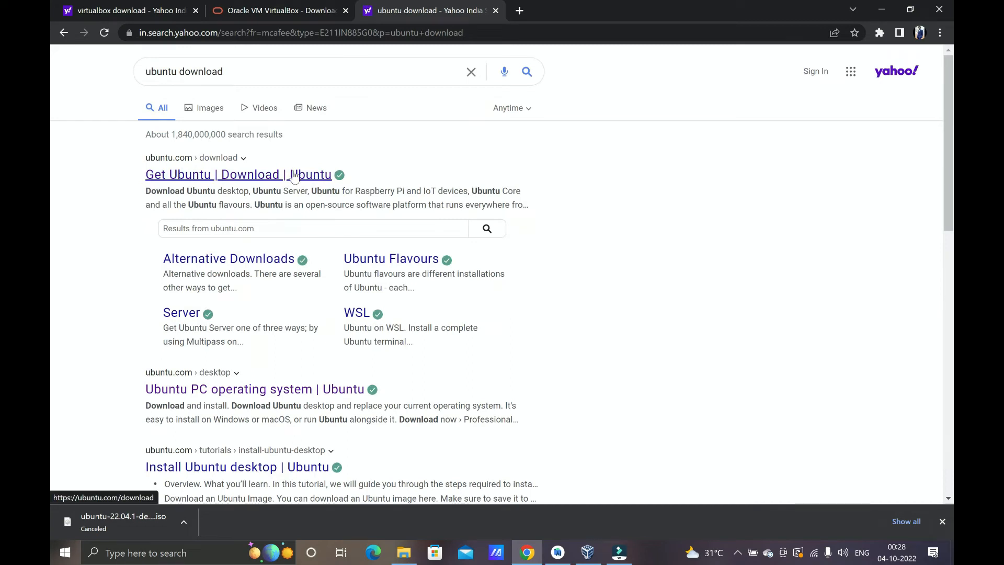
pyautogui.click(309, 174)
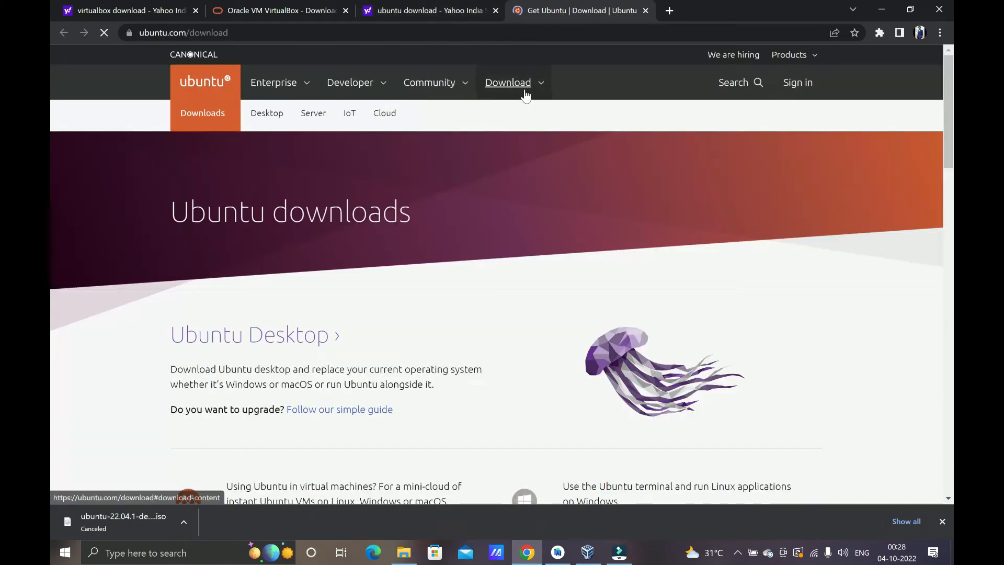
# Step: Start the Ubuntu 22.04 LTS desktop download, cancel it, and bring forward the Linux_V20_VM folder
pyautogui.click(520, 89)
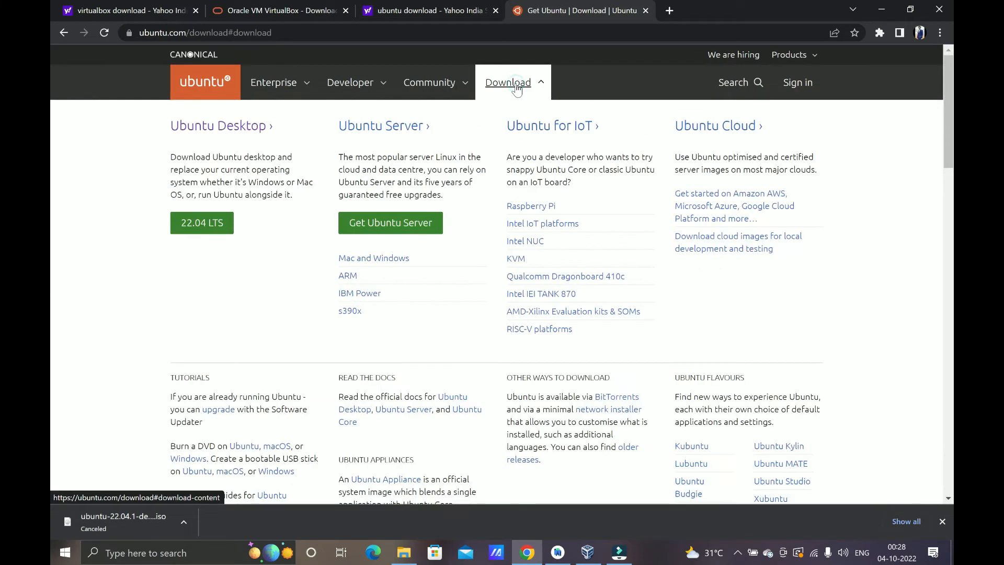
pyautogui.click(223, 229)
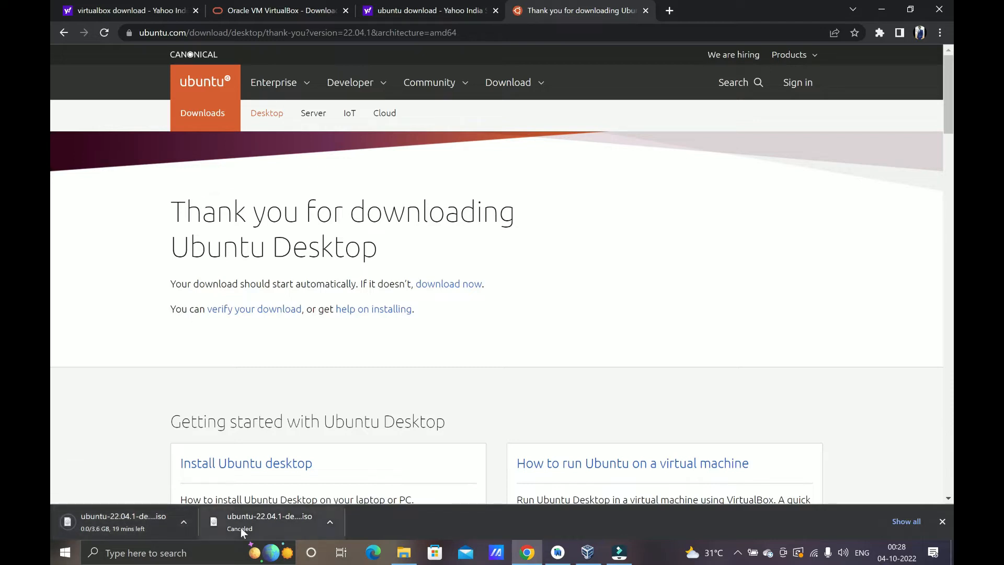
pyautogui.click(184, 522)
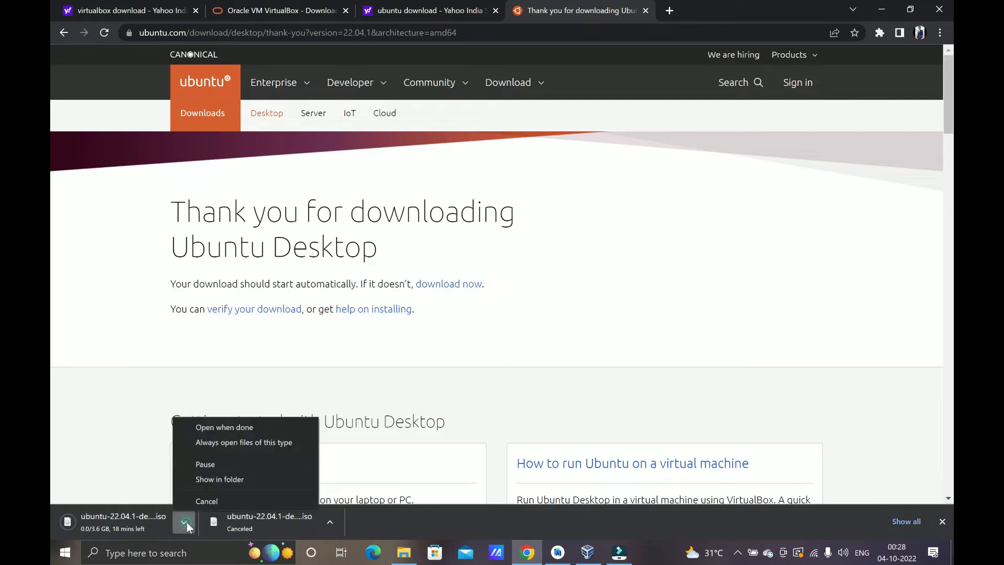
pyautogui.click(204, 501)
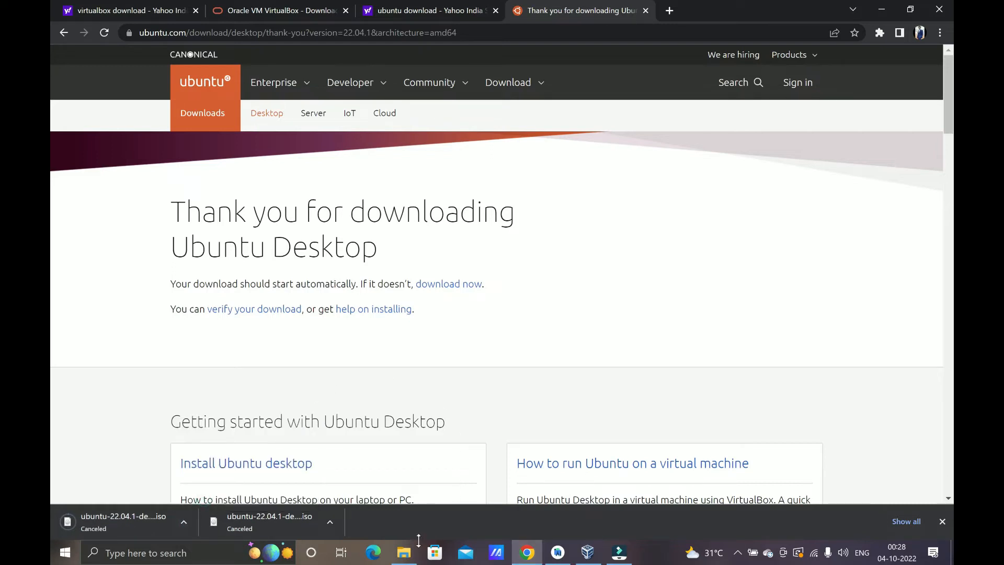
pyautogui.moveTo(419, 549)
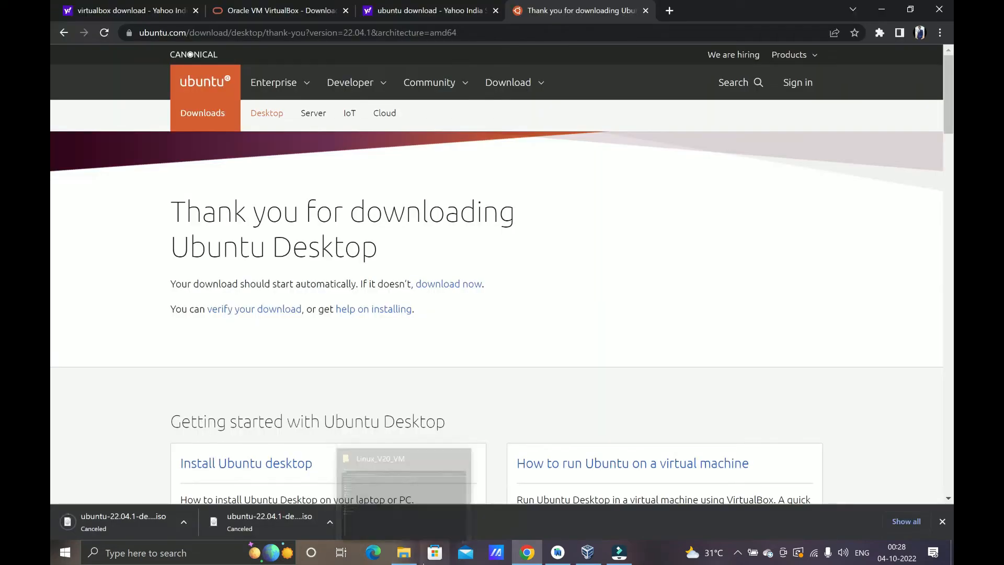
pyautogui.click(404, 551)
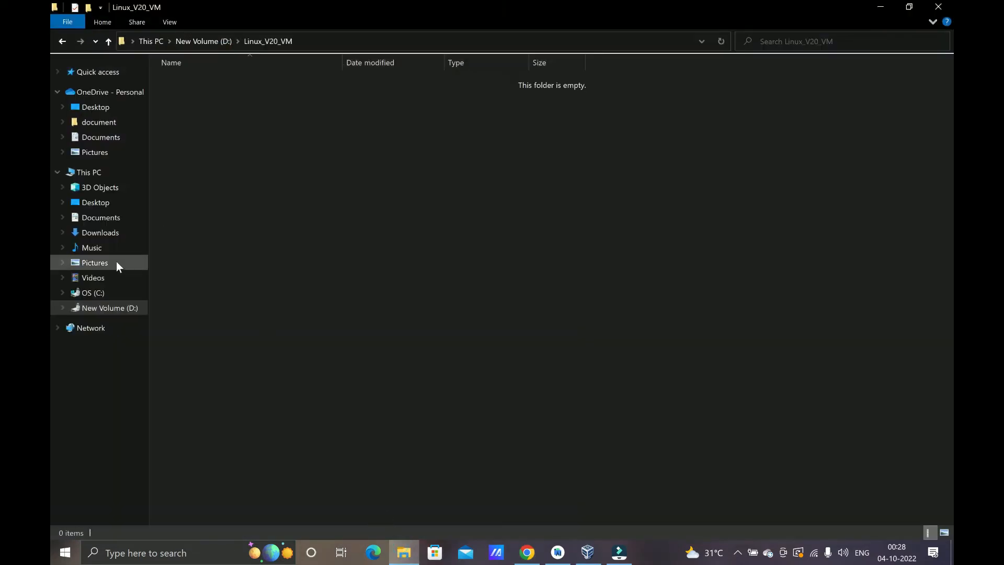
# Step: Check the Ubuntu 22.04.1 ISO in D:\Temp, then minimise File Explorer and Chrome
pyautogui.click(110, 308)
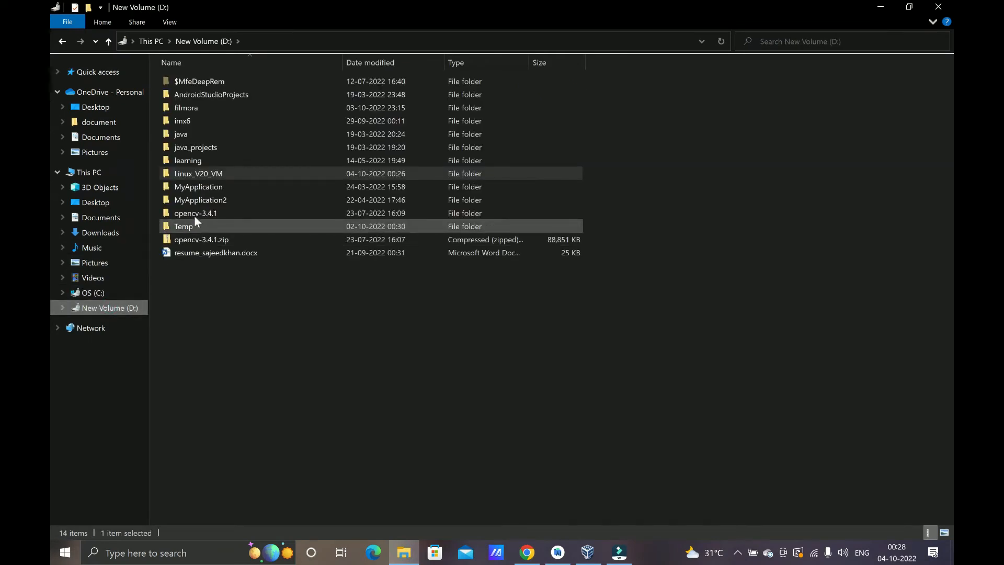
pyautogui.doubleClick(197, 224)
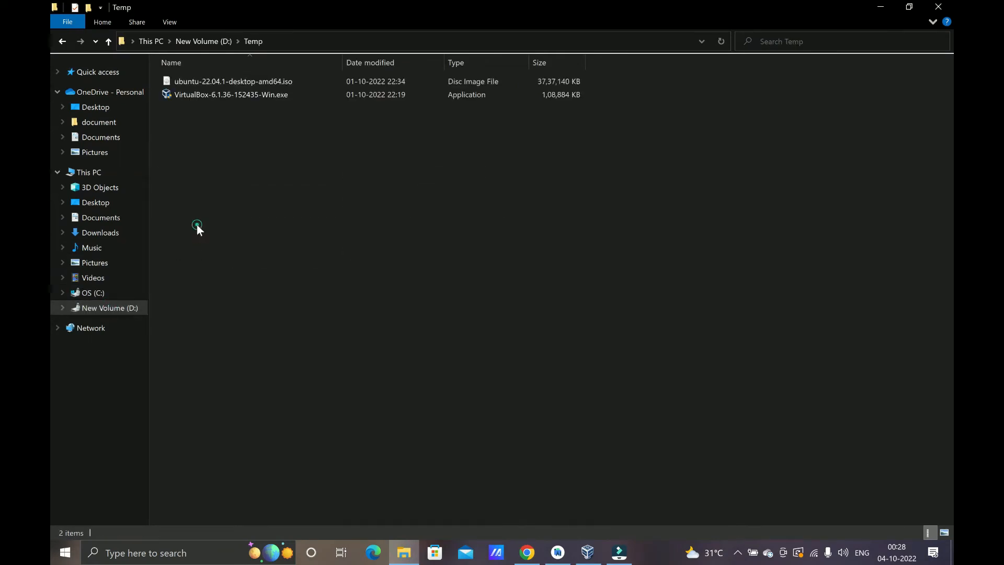
pyautogui.click(211, 77)
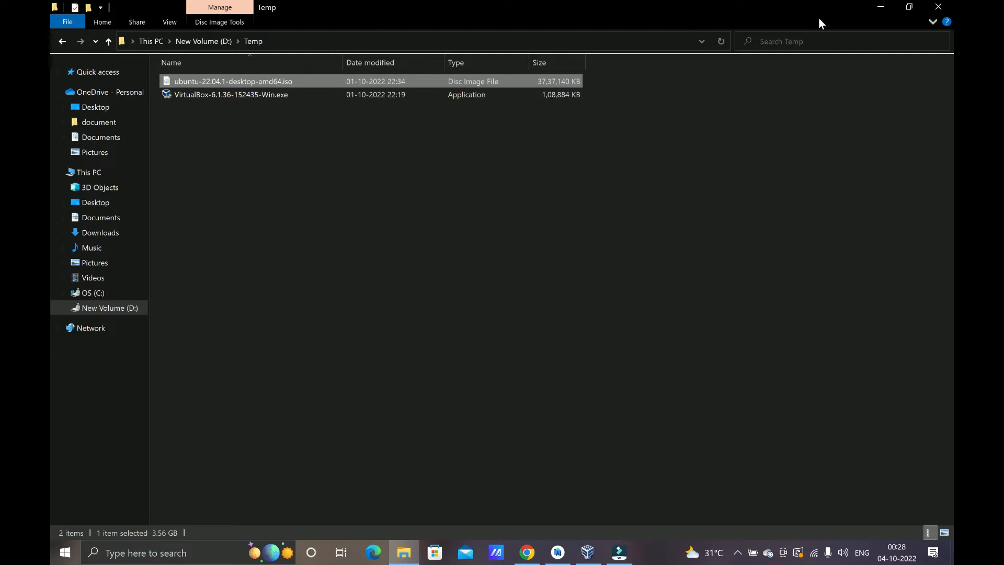
pyautogui.click(880, 7)
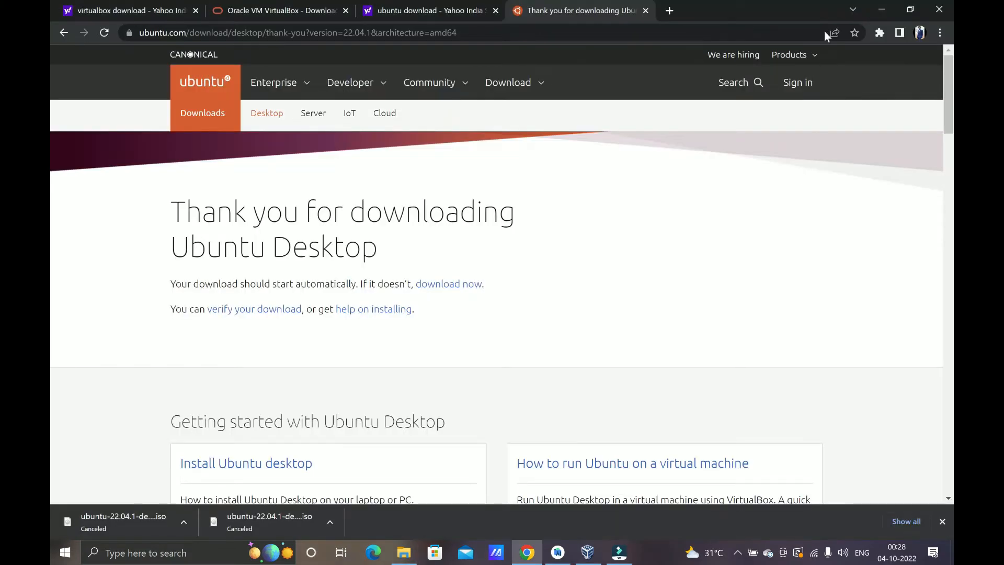
pyautogui.click(880, 14)
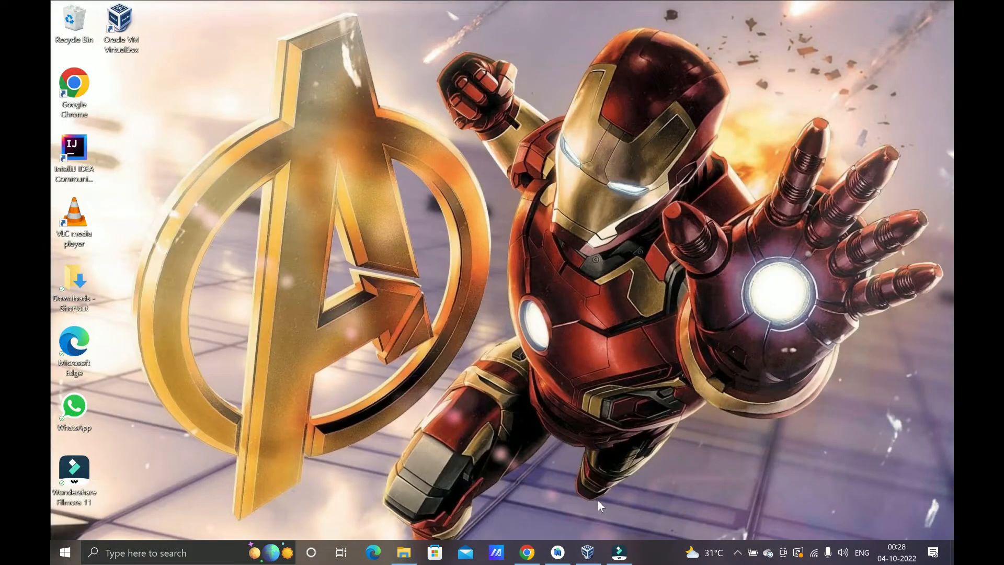
# Step: Start a new VirtualBox machine named 'ubuntu' stored in the D:\Linux_V20_VM folder
pyautogui.click(589, 553)
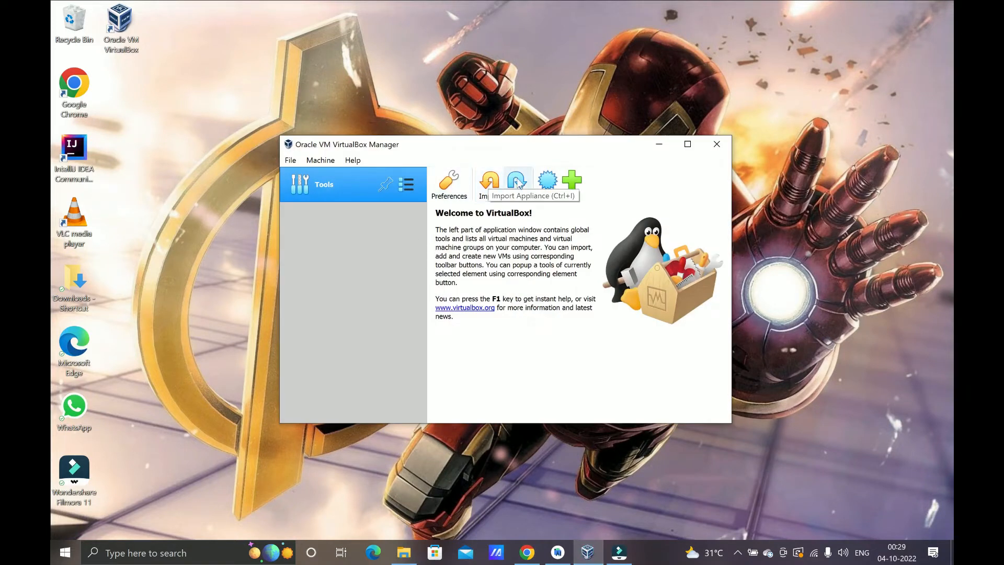
pyautogui.click(545, 185)
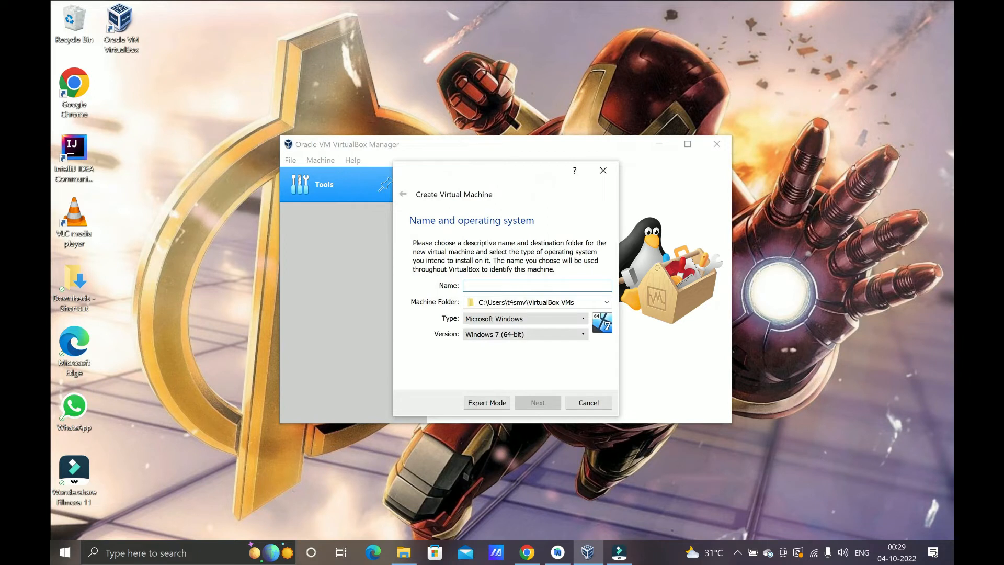
pyautogui.write('ubuntu')
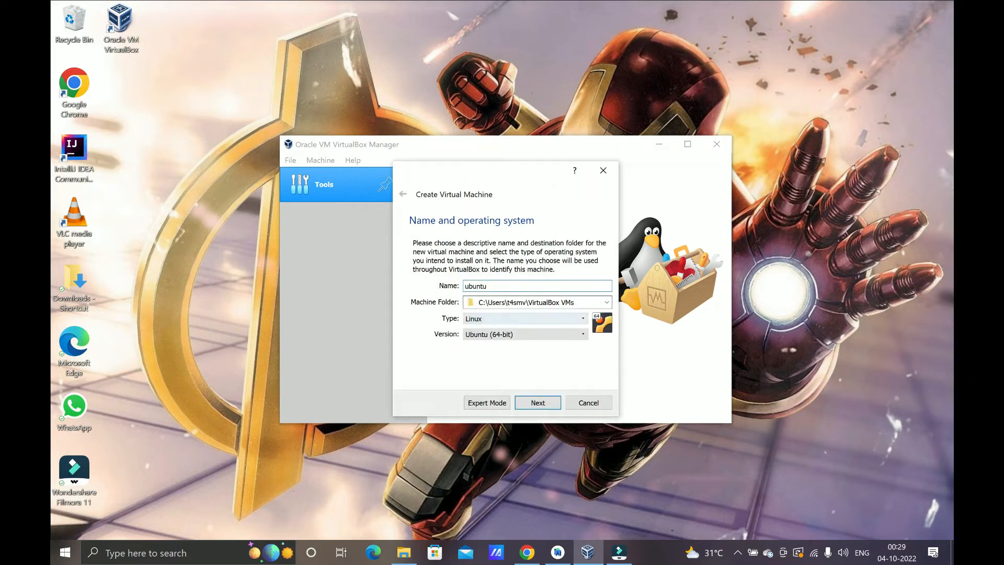
pyautogui.click(605, 303)
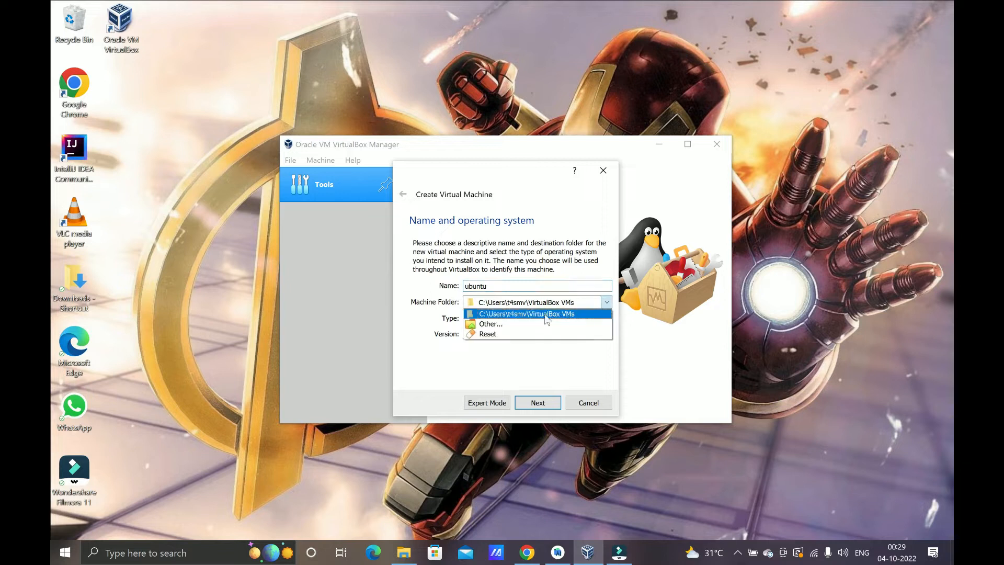
pyautogui.click(528, 325)
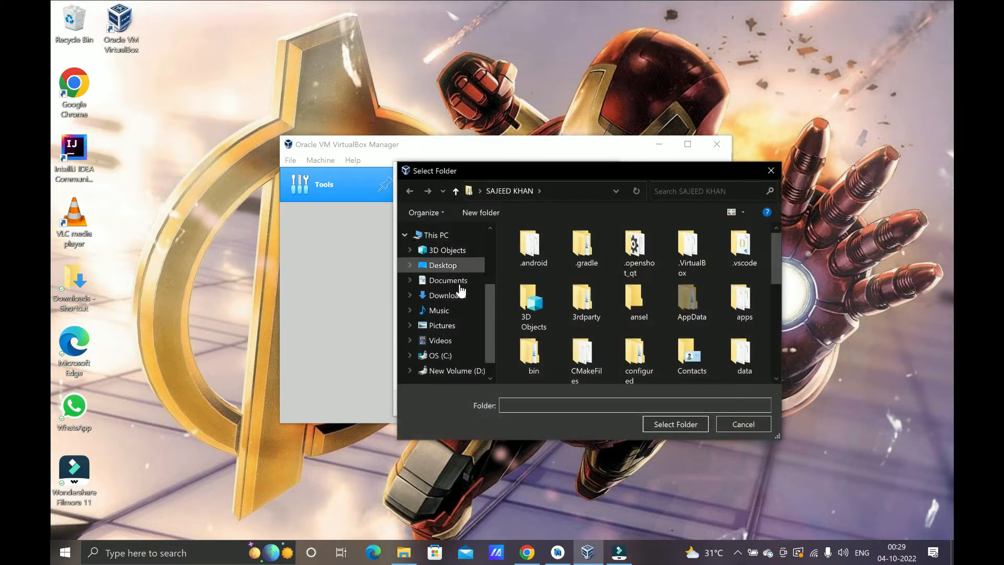
pyautogui.click(471, 371)
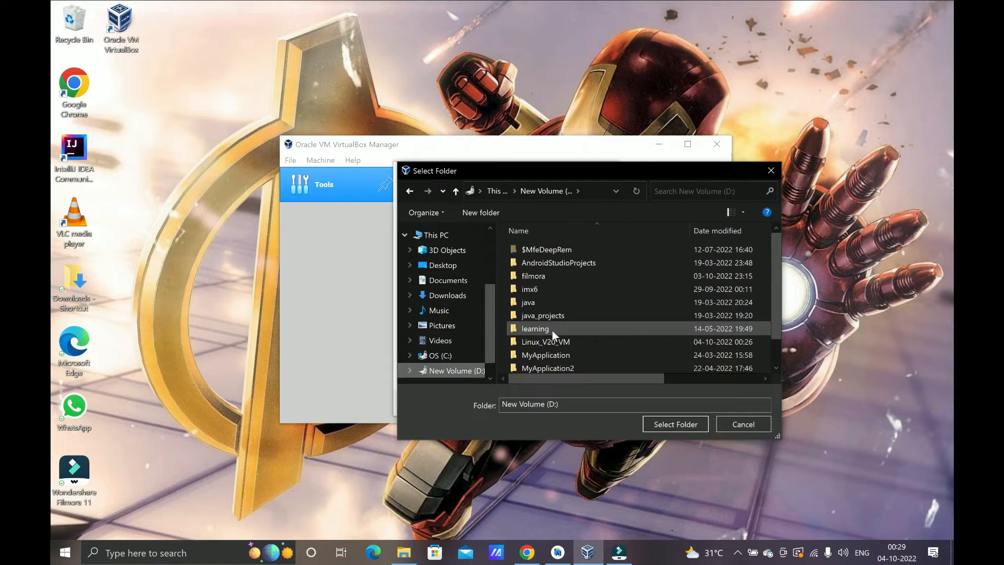
pyautogui.click(553, 341)
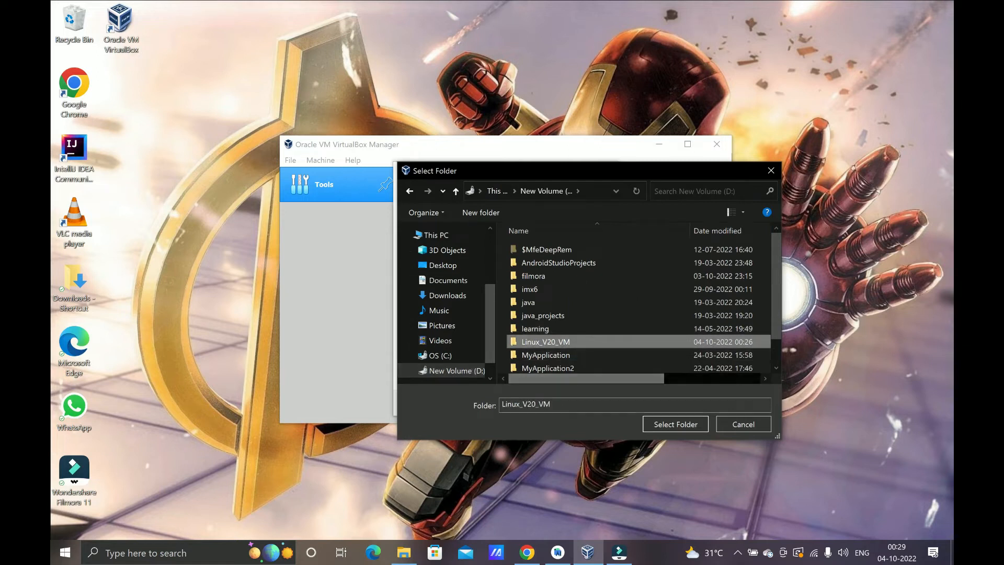
pyautogui.click(670, 424)
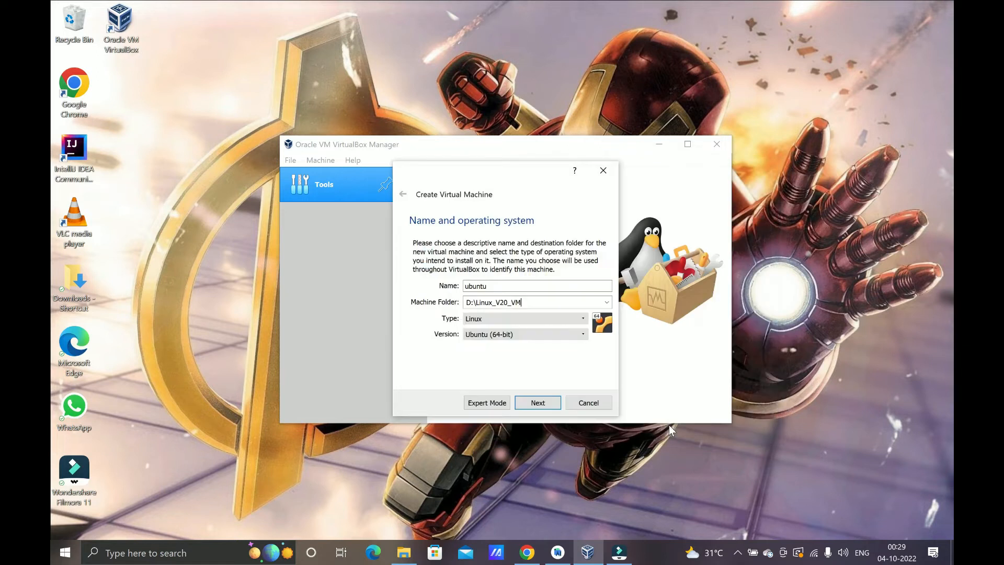
# Step: Keep type Linux and version Ubuntu (64-bit), then continue to the memory step
pyautogui.click(488, 321)
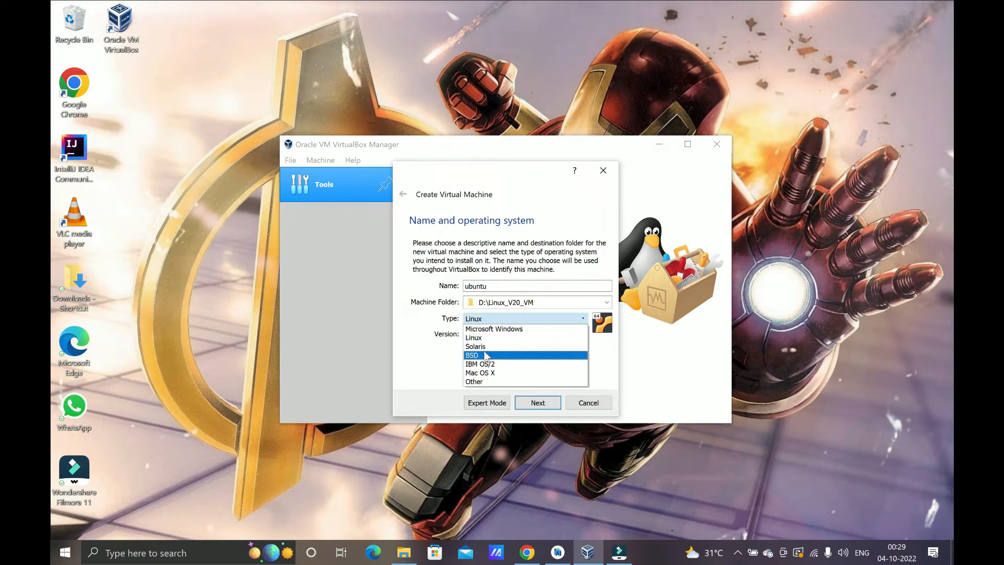
pyautogui.click(481, 338)
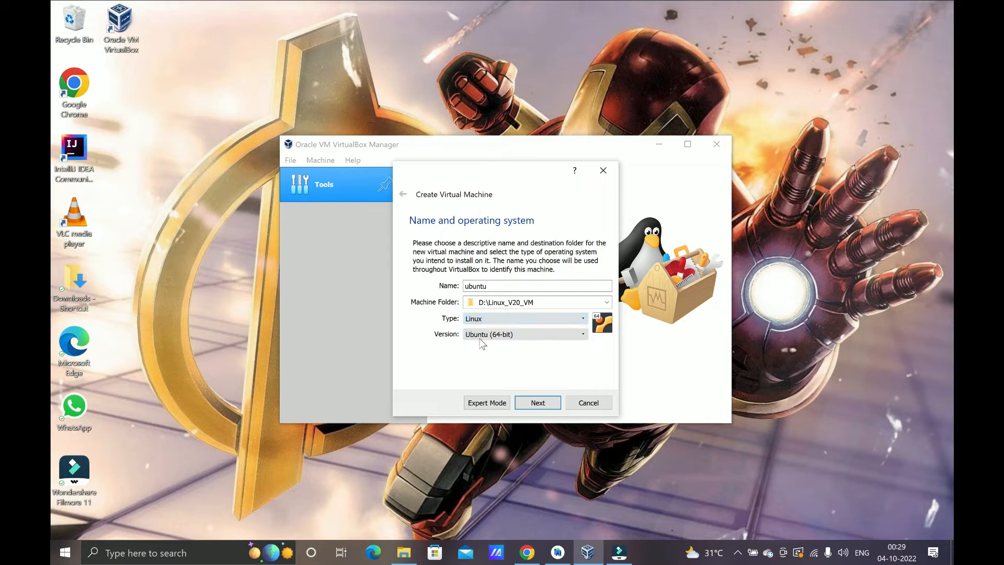
pyautogui.click(481, 340)
pyautogui.click(480, 339)
pyautogui.click(480, 339)
pyautogui.click(480, 340)
pyautogui.click(538, 404)
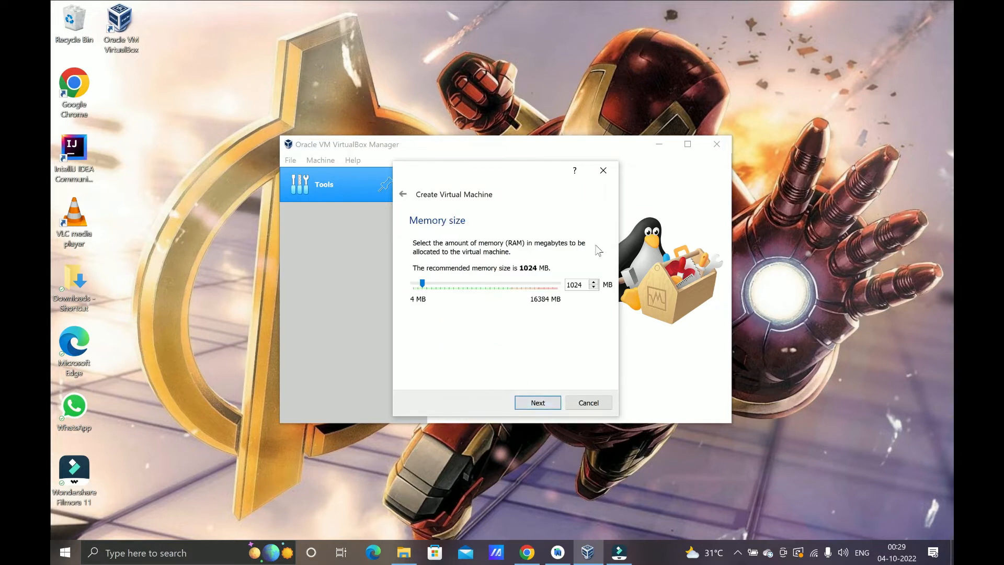
# Step: Change the machine's memory from 1024 MB to 2048 MB and continue to the hard disk step
pyautogui.click(584, 286)
pyautogui.press('BackSpace')
pyautogui.press('BackSpace')
pyautogui.press('BackSpace')
pyautogui.press('BackSpace')
pyautogui.write('2048')
pyautogui.click(533, 405)
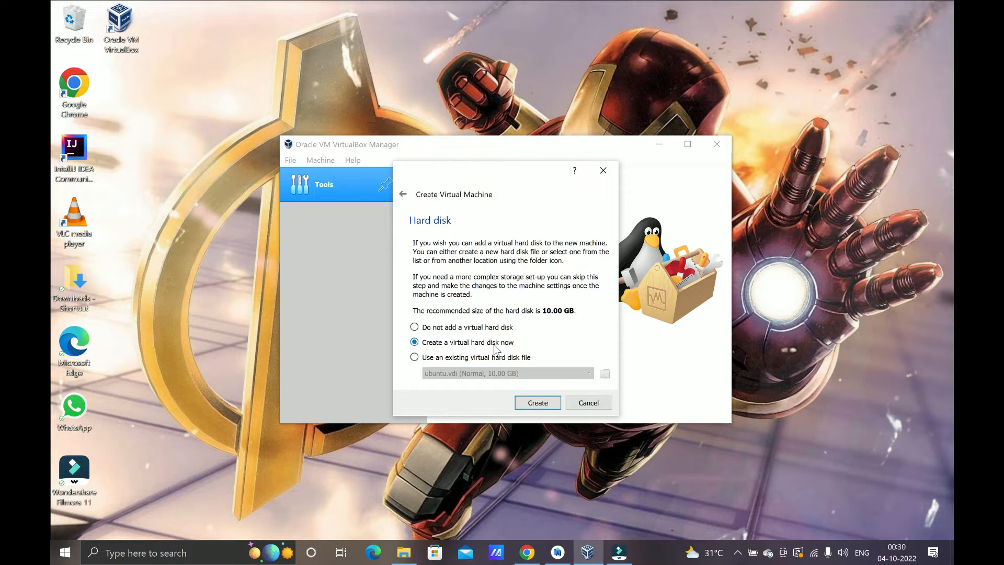
# Step: Create a dynamically allocated 10.00 GB VDI disk, completing the ubuntu machine
pyautogui.click(535, 401)
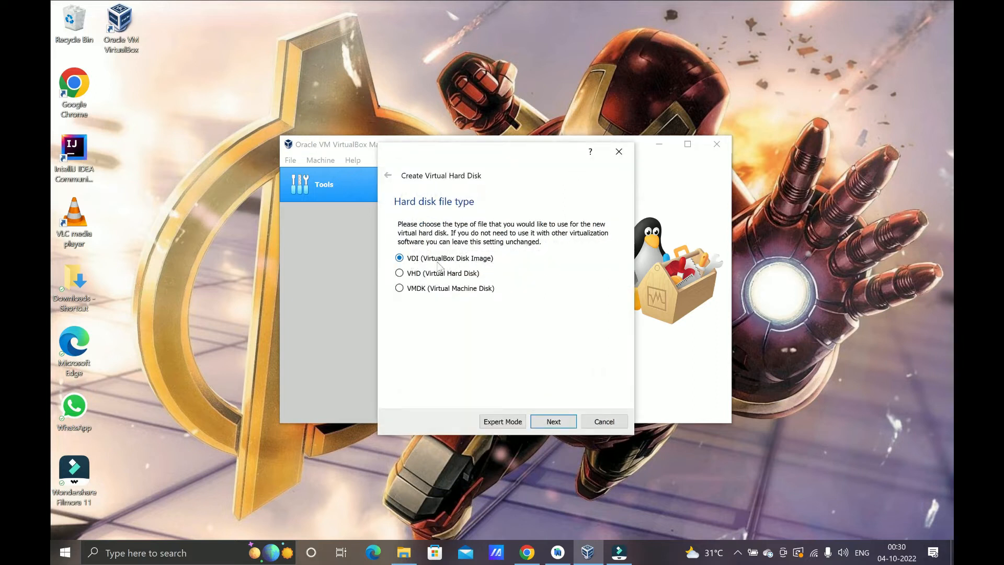
pyautogui.click(552, 421)
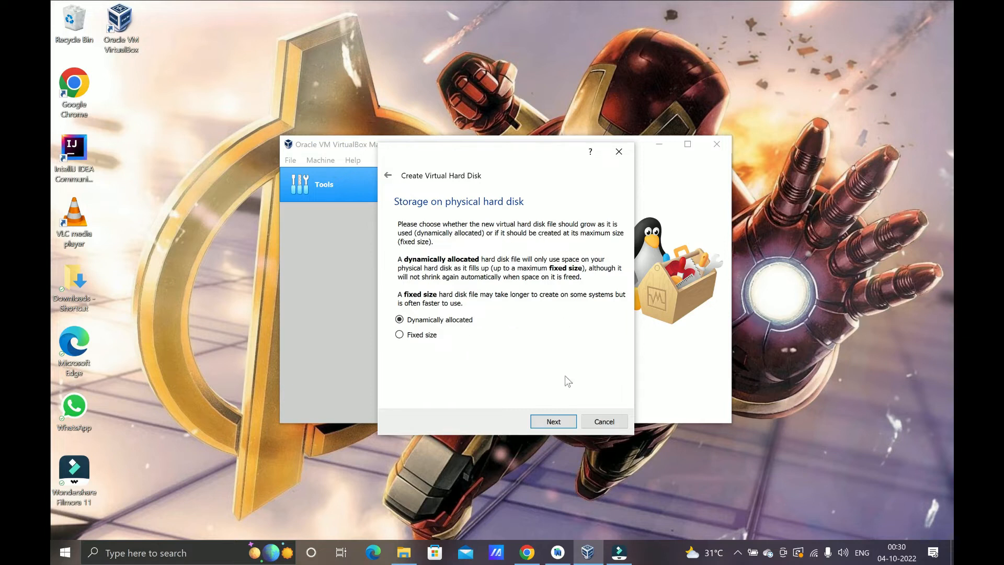
pyautogui.click(557, 420)
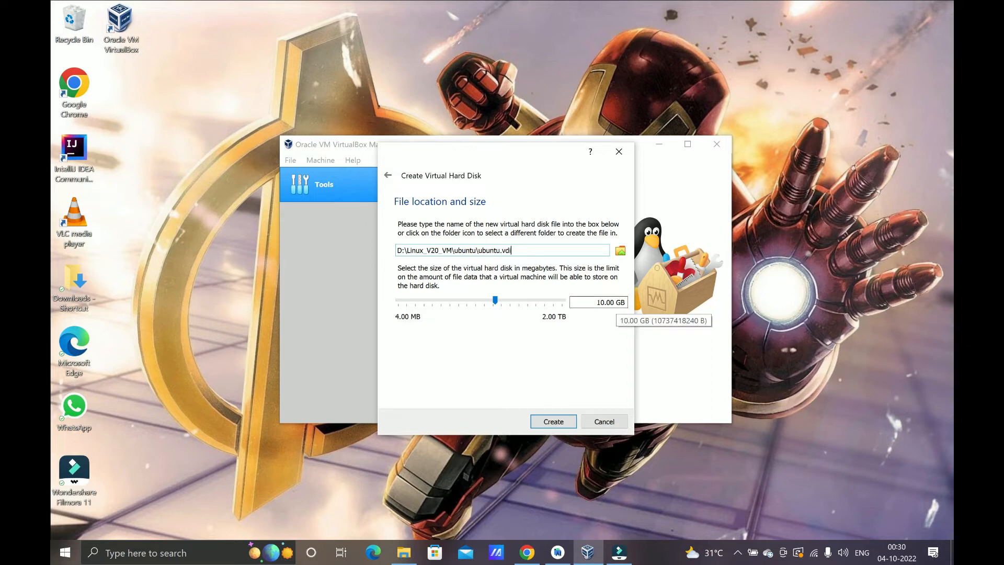
pyautogui.doubleClick(605, 302)
pyautogui.click(554, 421)
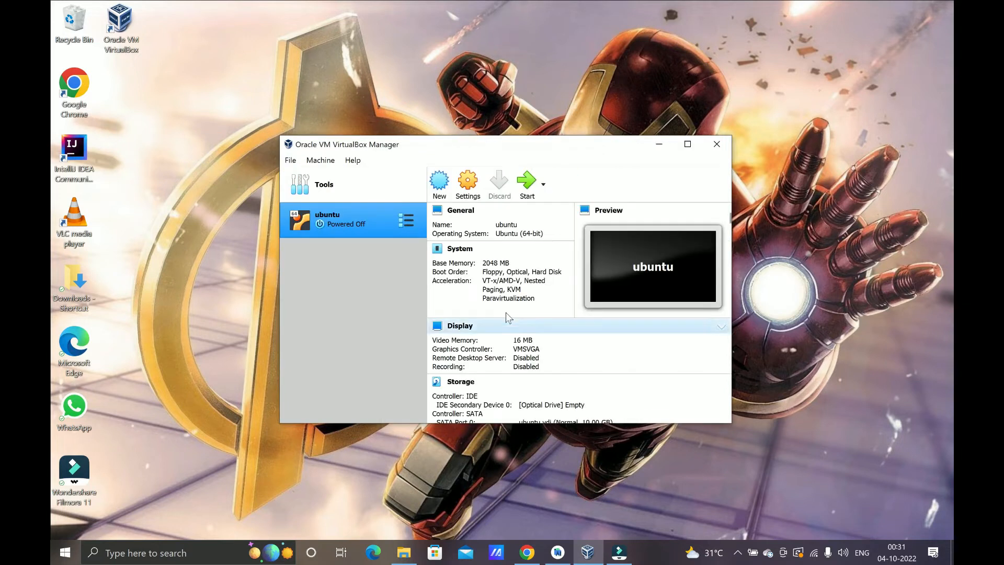
# Step: In the ubuntu machine's Storage settings, select the empty IDE optical drive and open its disc choices
pyautogui.click(461, 189)
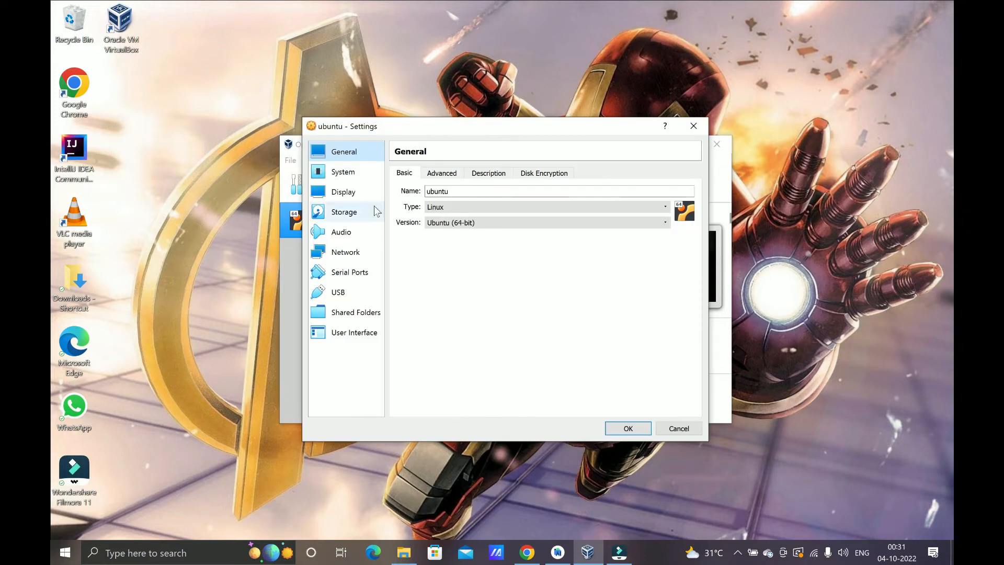
pyautogui.click(355, 214)
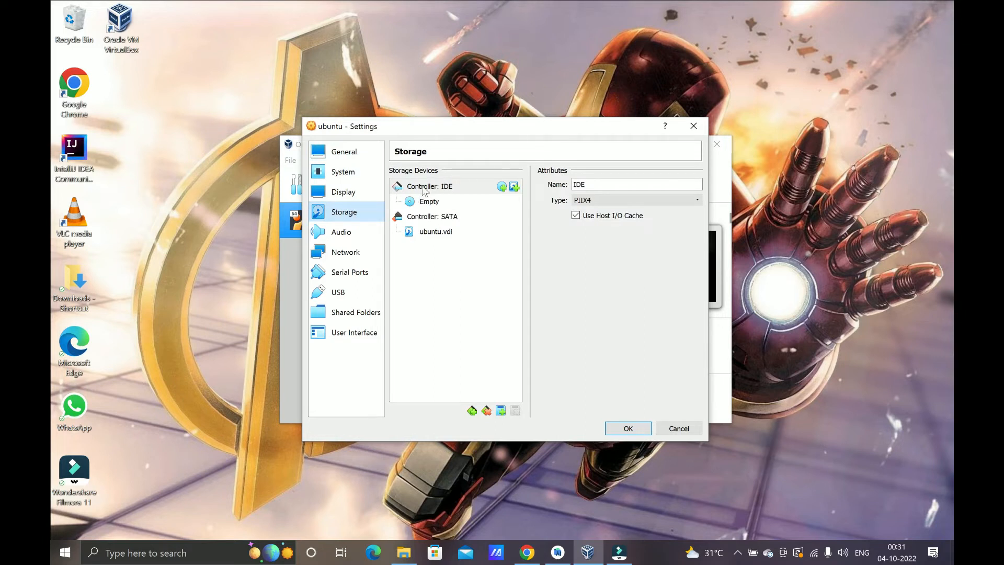
pyautogui.click(431, 203)
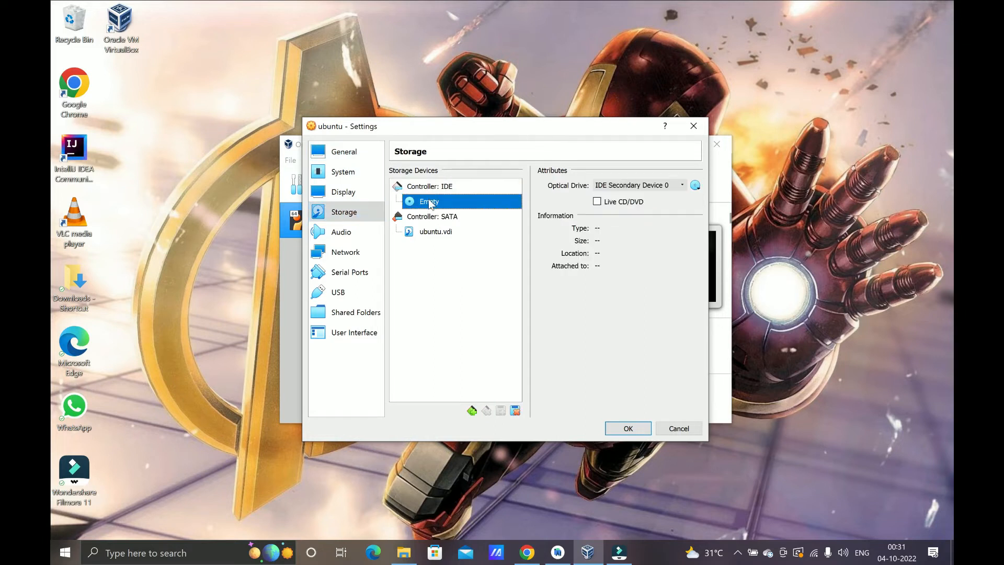
pyautogui.click(695, 186)
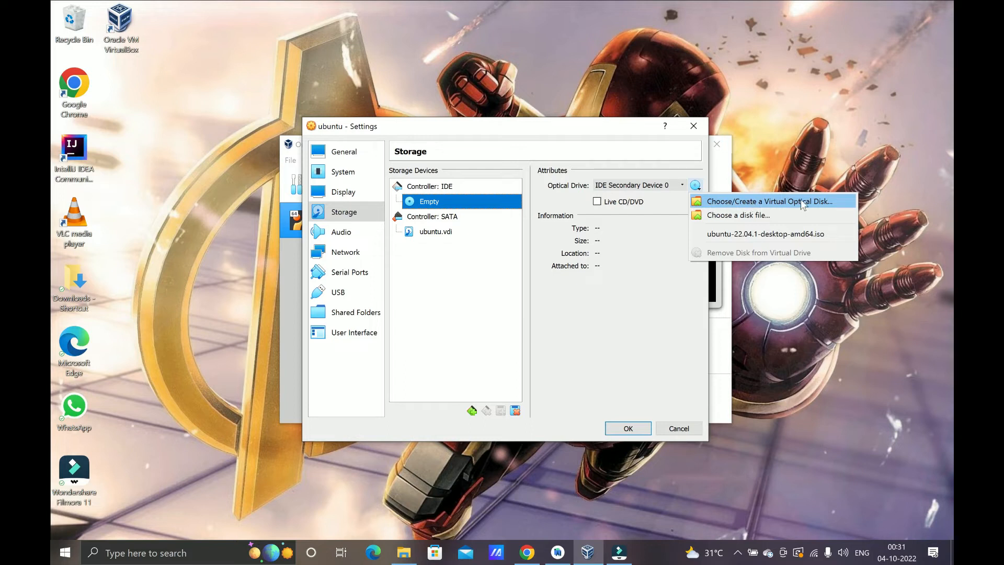
# Step: Attach ubuntu-22.04.1-desktop-amd64.iso from Temp to the optical drive and save the settings
pyautogui.click(771, 217)
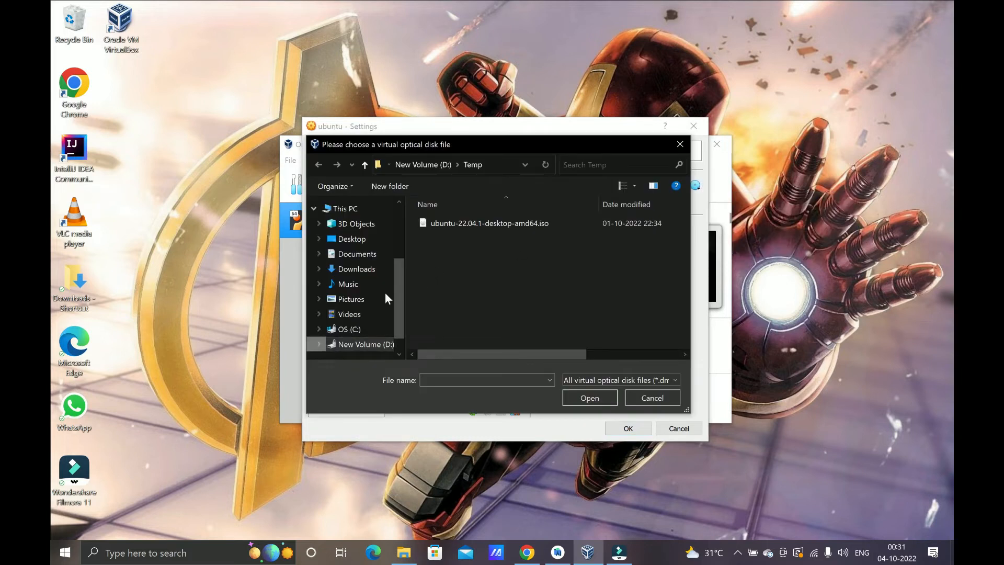
pyautogui.click(463, 224)
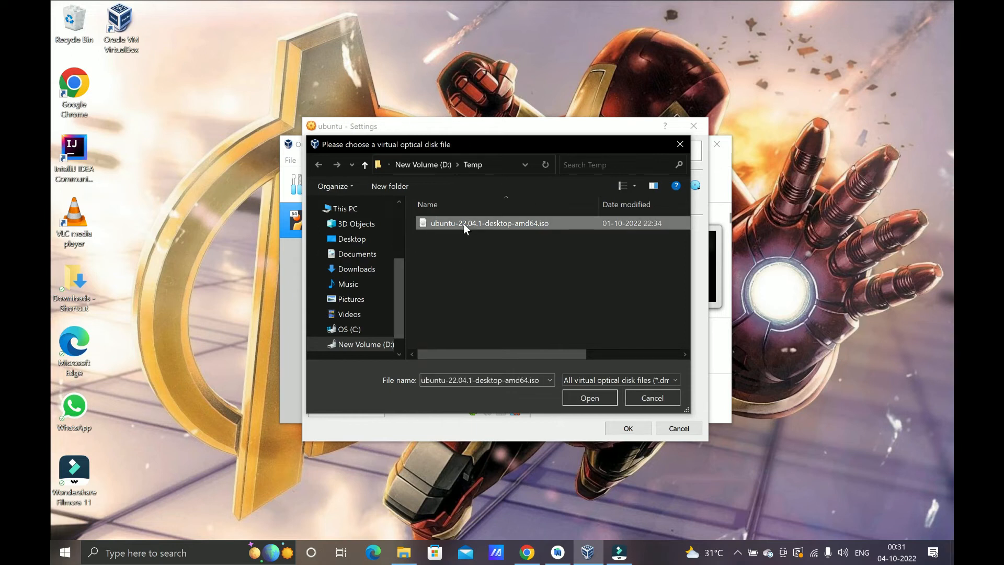
pyautogui.click(580, 393)
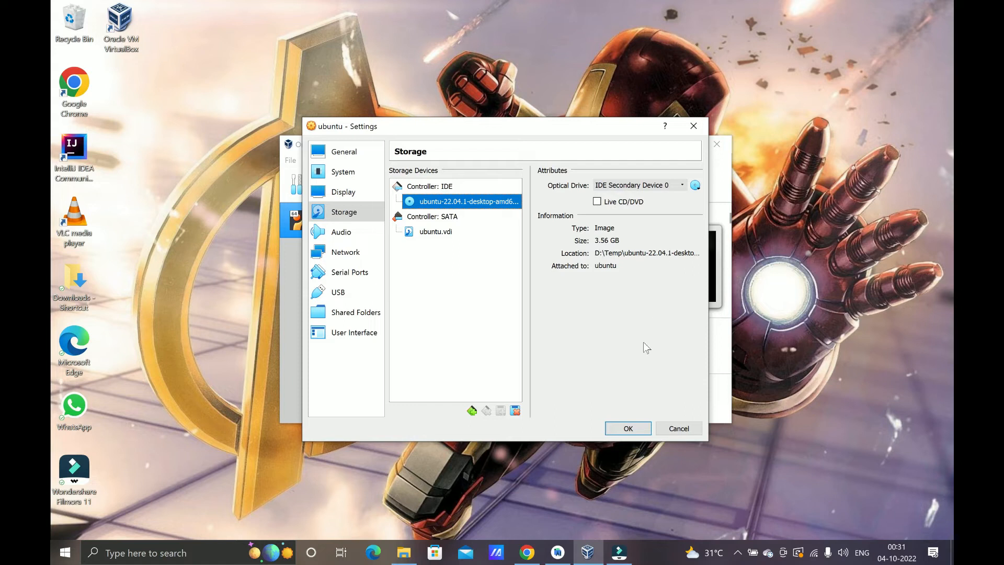
pyautogui.click(618, 429)
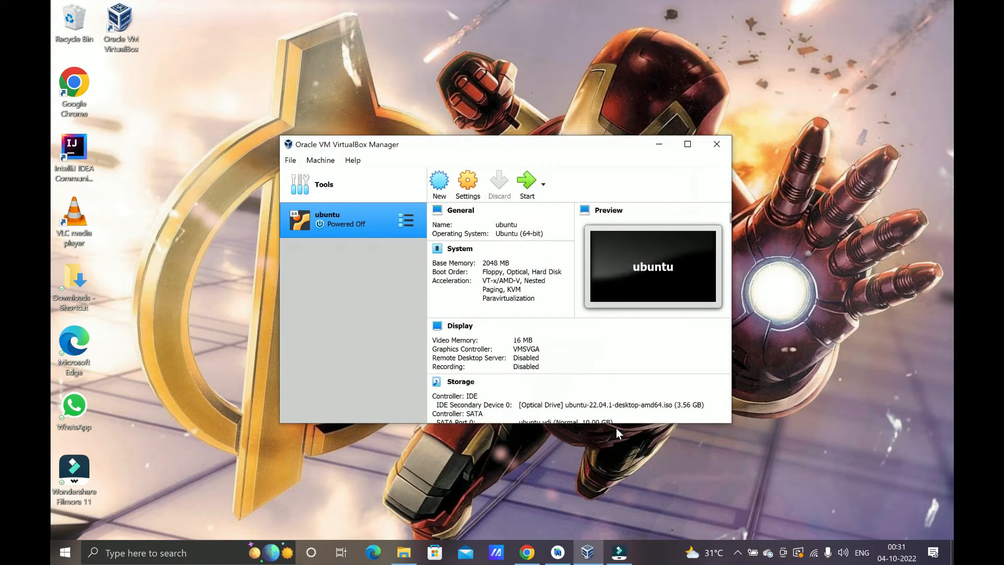
# Step: Start the ubuntu VM maximized and boot 'Try or Install Ubuntu' from the GRUB menu
pyautogui.click(521, 194)
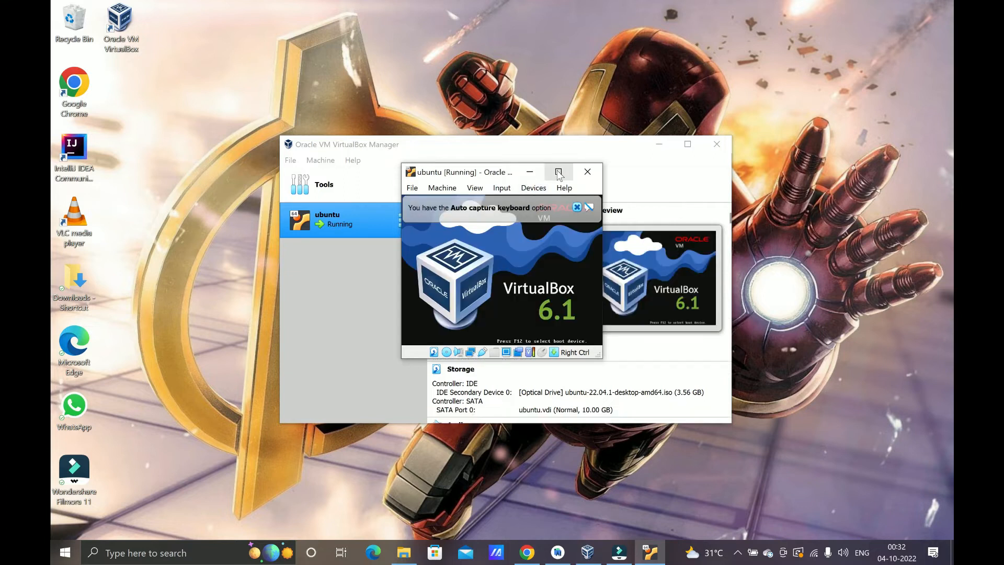
pyautogui.click(529, 172)
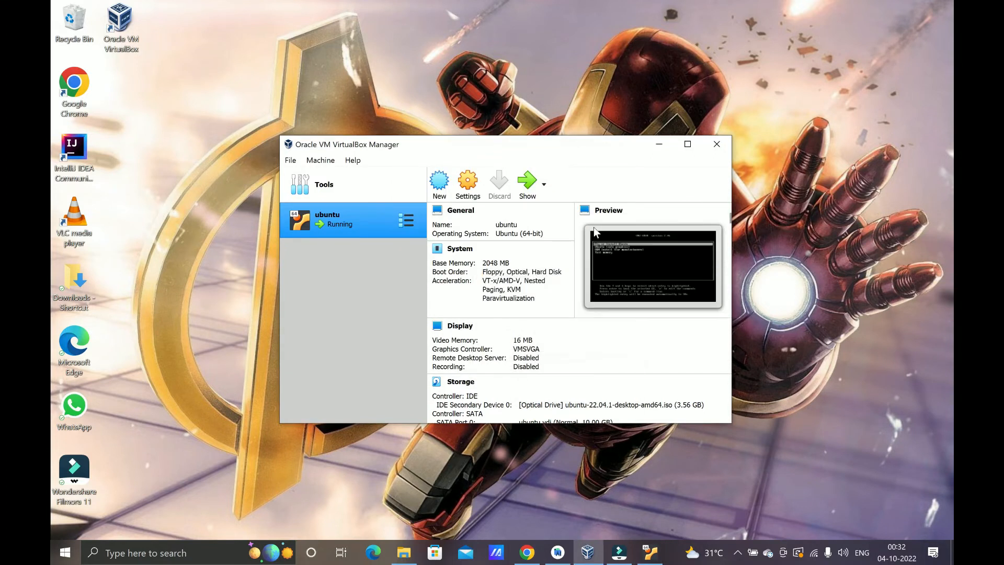
pyautogui.click(644, 554)
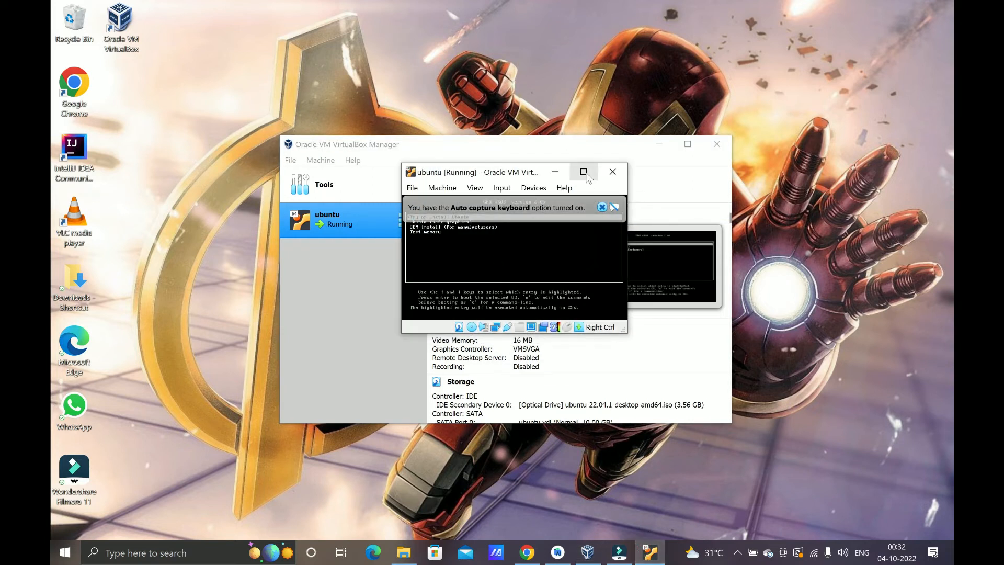
pyautogui.click(583, 173)
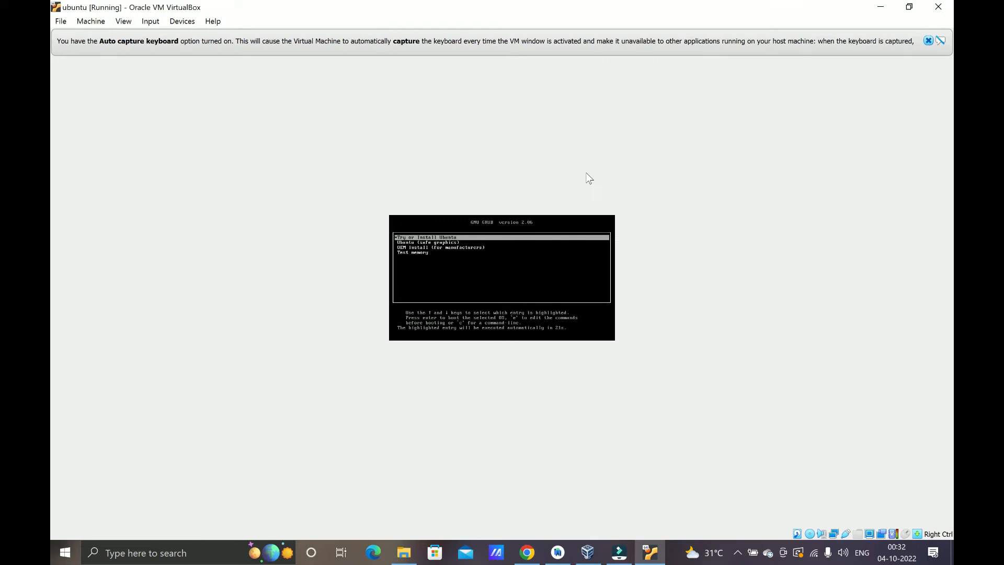
pyautogui.press('Return')
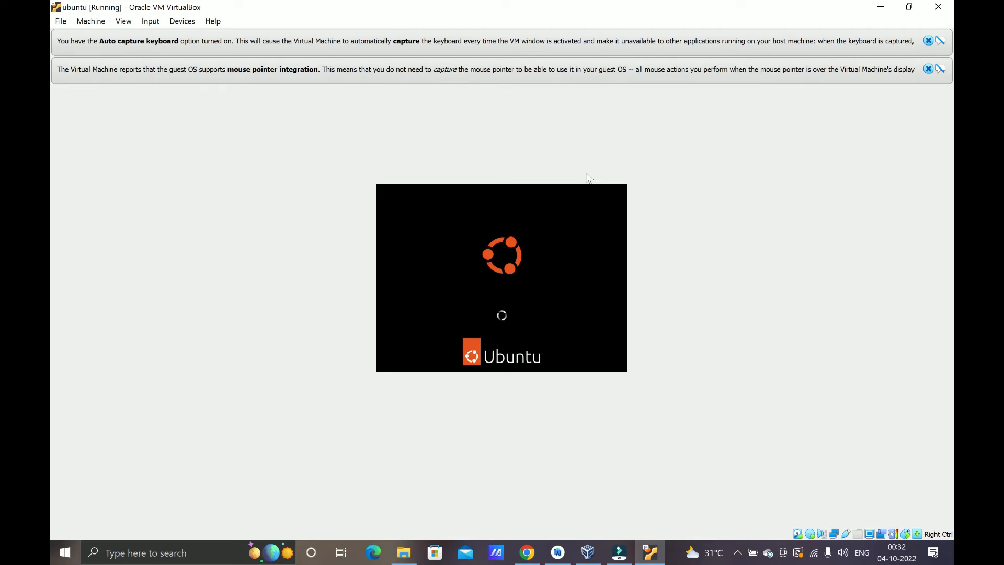
# Step: Switch the ubuntu VM window to Full-screen Mode
pyautogui.click(124, 21)
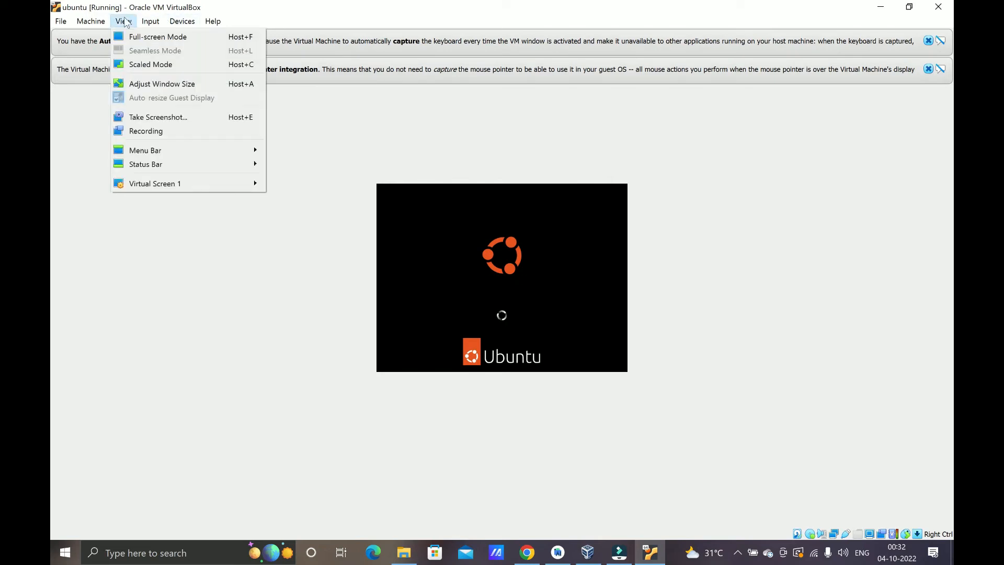
pyautogui.click(139, 36)
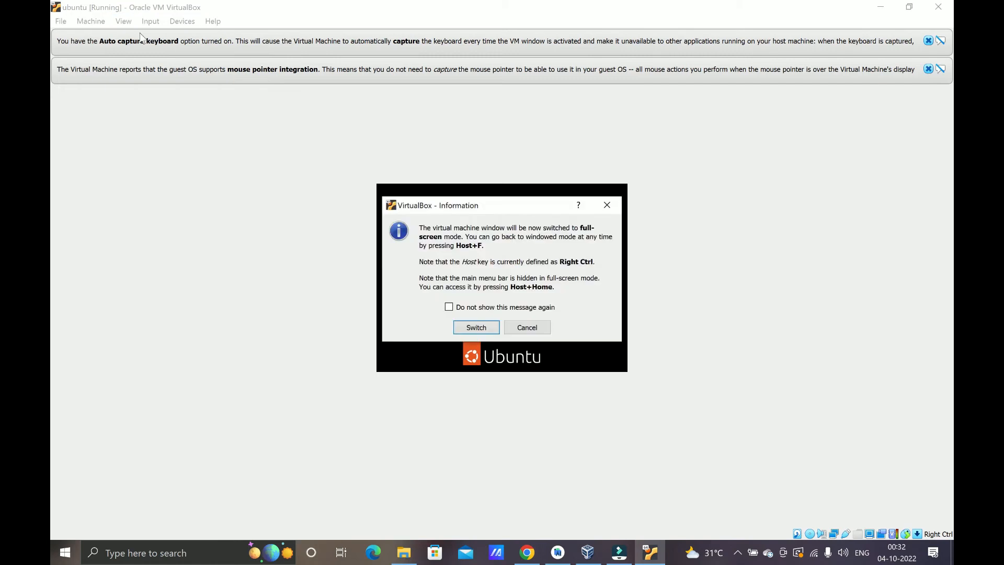
pyautogui.click(489, 329)
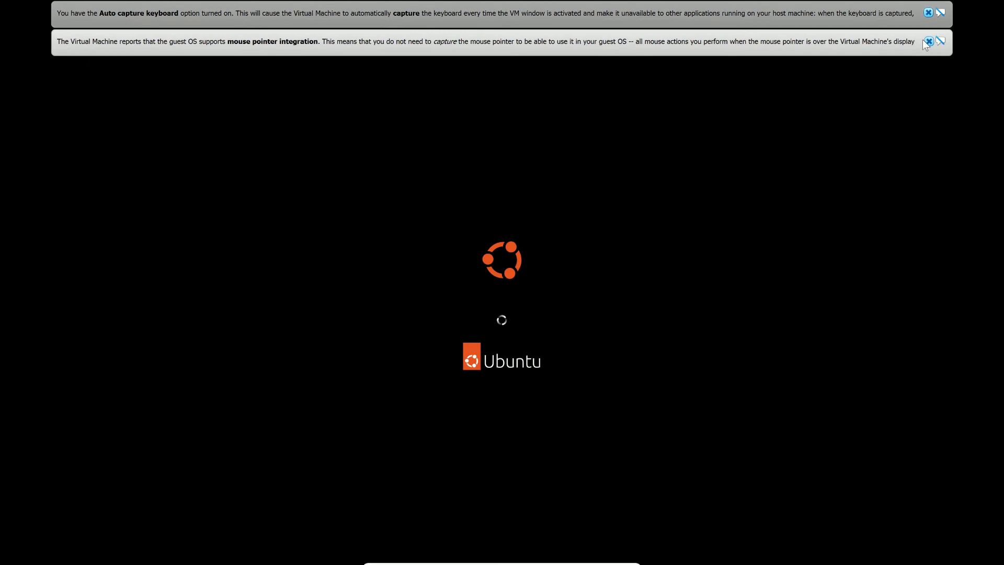
# Step: Dismiss the mouse integration and auto-capture keyboard notices and close the host Start menu
pyautogui.click(925, 40)
pyautogui.click(928, 13)
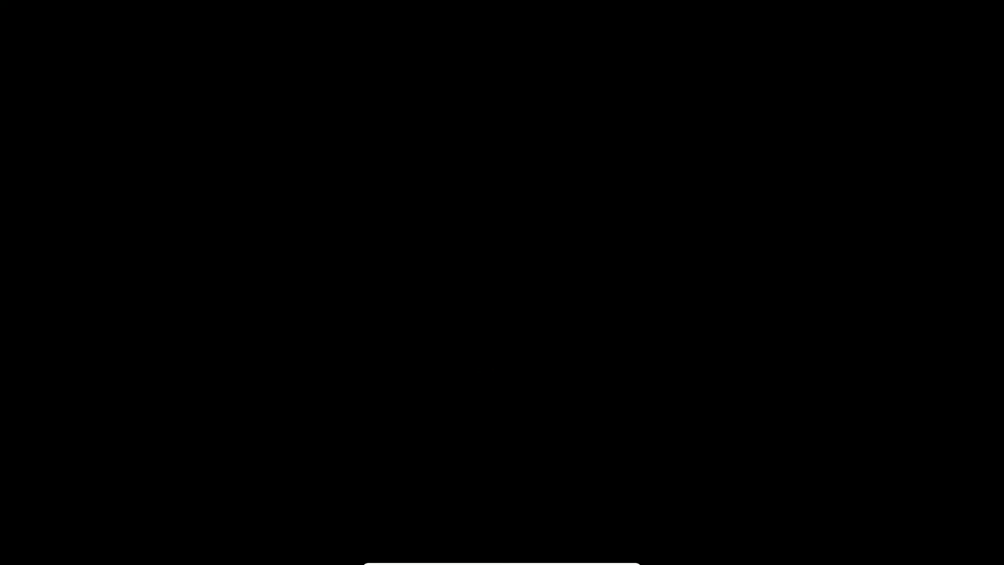
pyautogui.press('super')
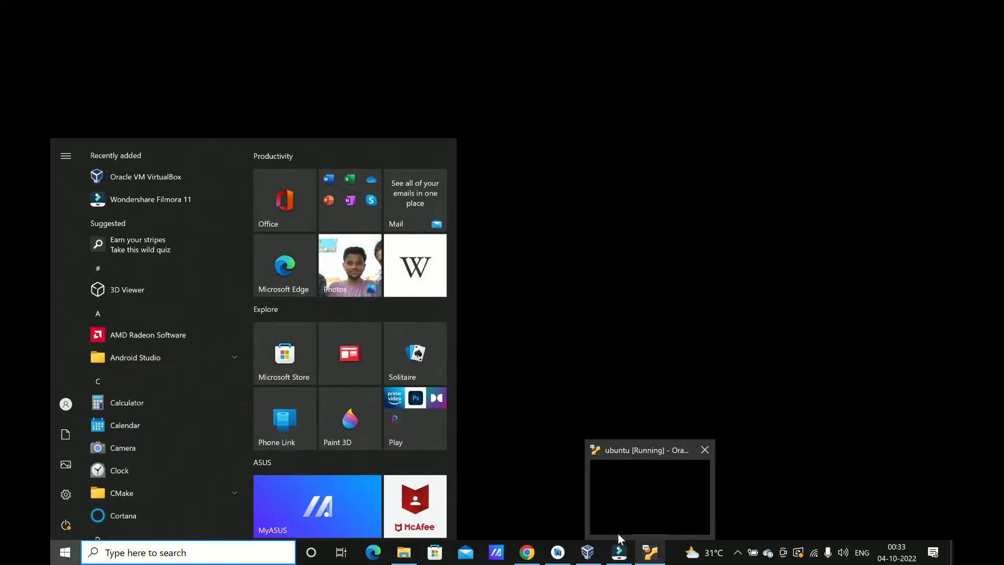
pyautogui.click(526, 490)
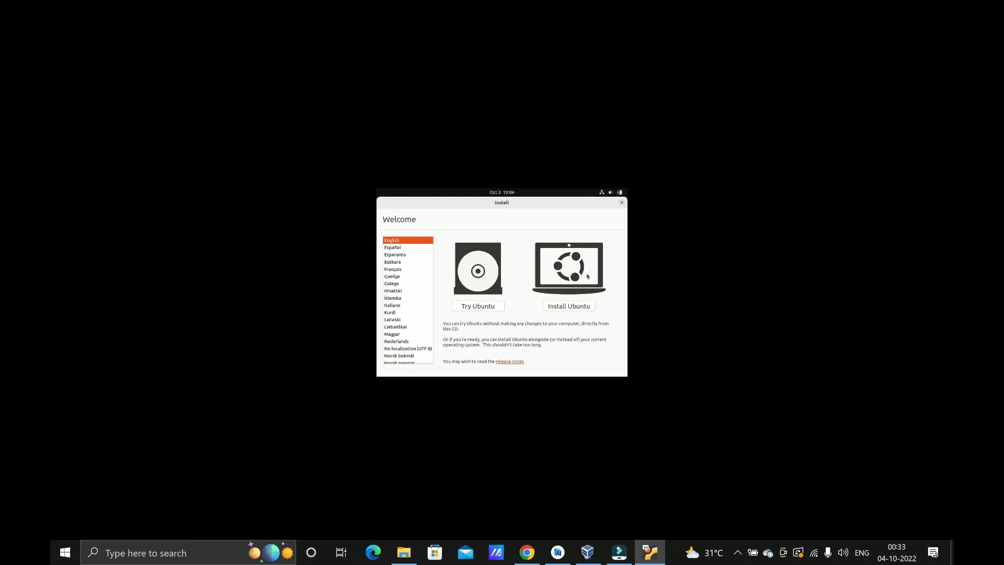
# Step: Choose Install Ubuntu and accept the English (US) keyboard layout
pyautogui.click(569, 308)
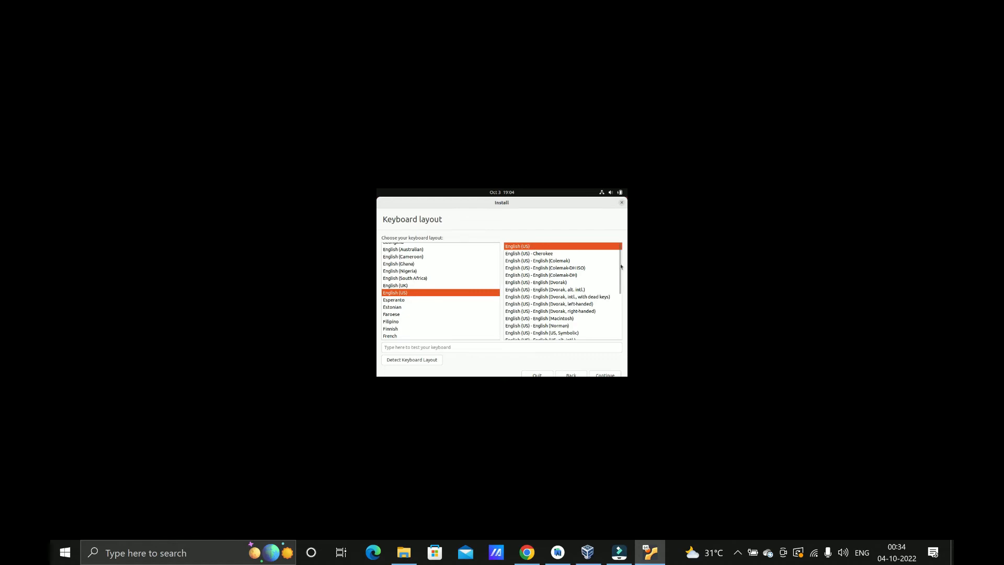
pyautogui.scroll(-1, 622, 277)
pyautogui.moveTo(622, 277); pyautogui.dragTo(621, 332)
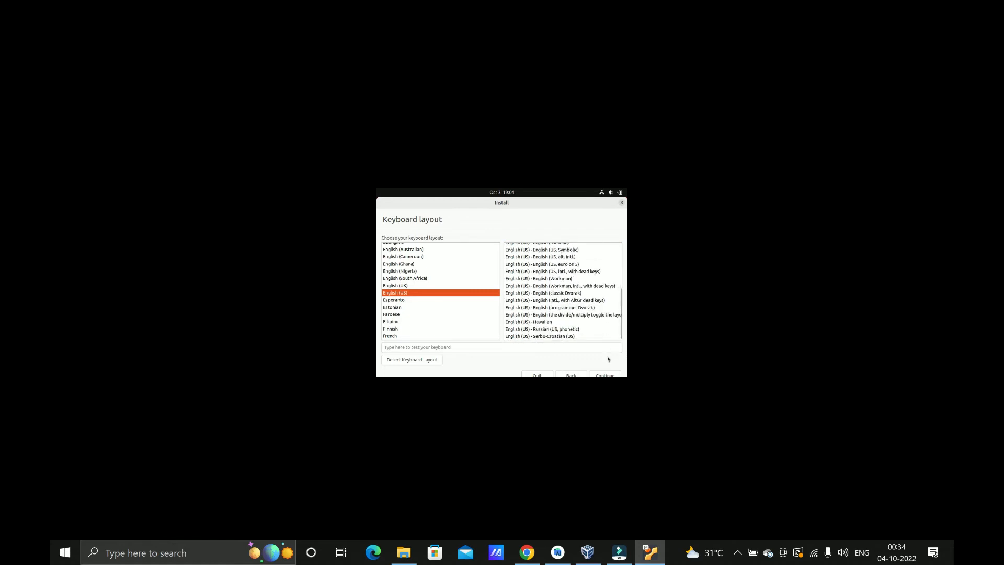
pyautogui.click(599, 377)
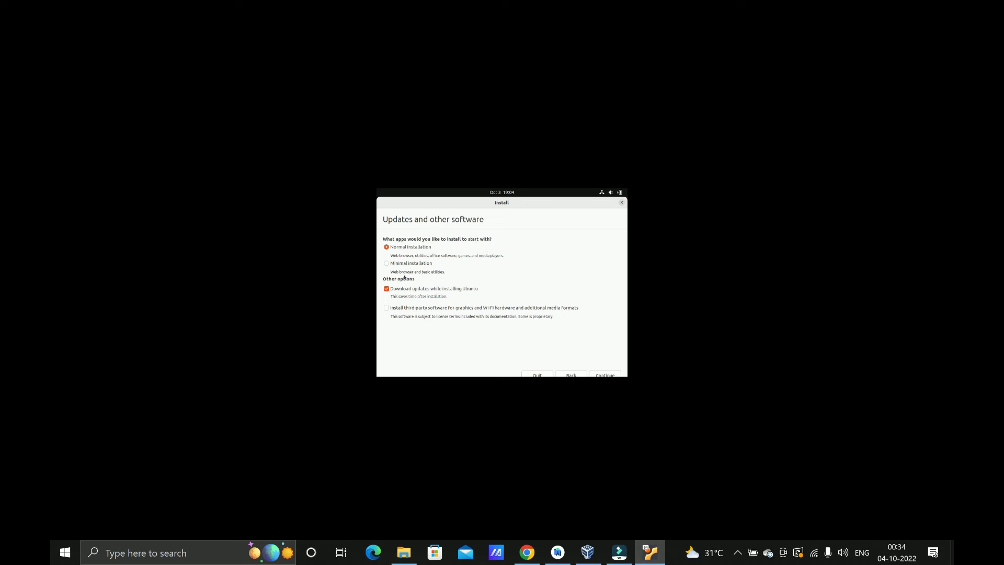
# Step: Turn off update downloads, erase the disk to install Ubuntu, and confirm writing the changes
pyautogui.click(385, 289)
pyautogui.click(604, 375)
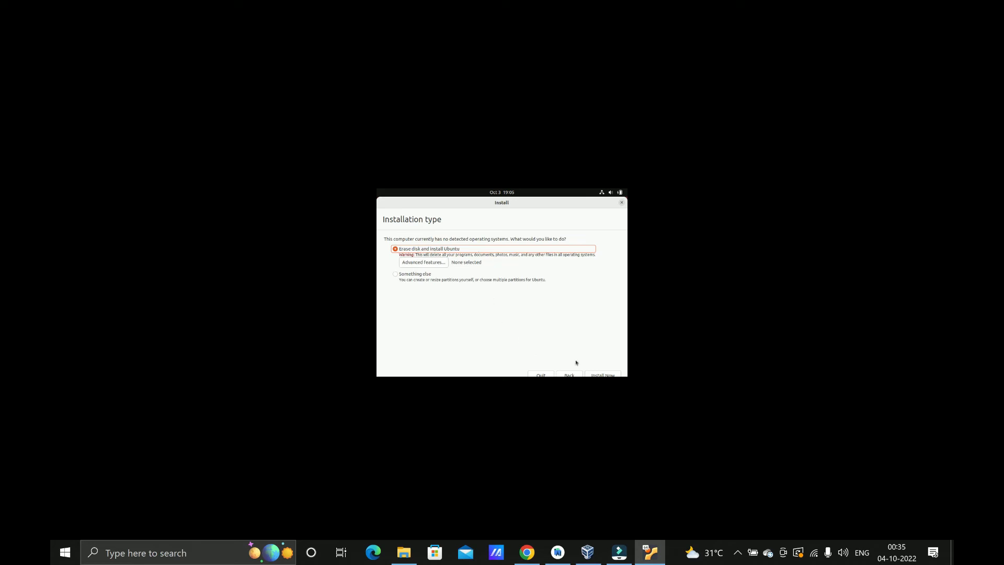
pyautogui.click(601, 375)
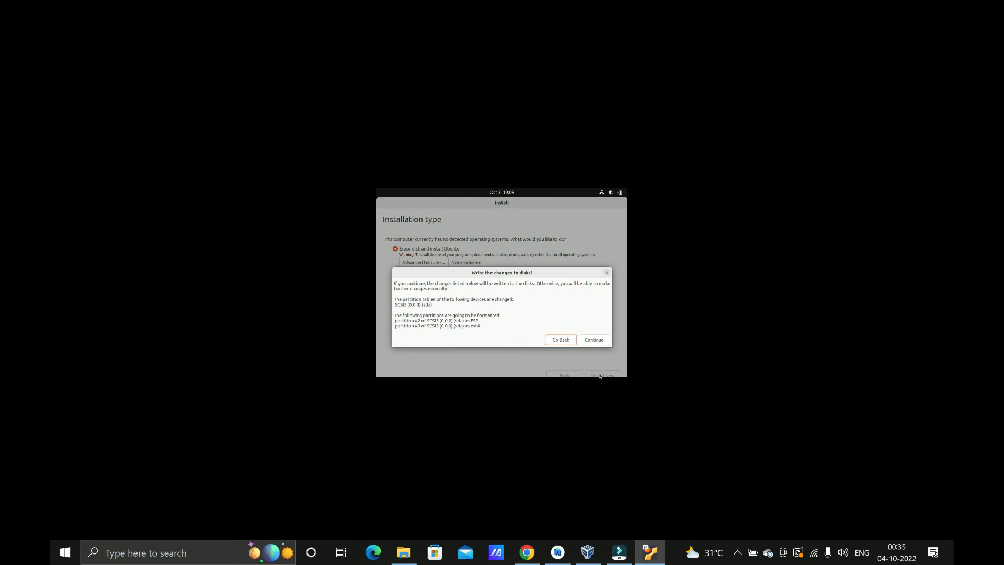
pyautogui.click(594, 340)
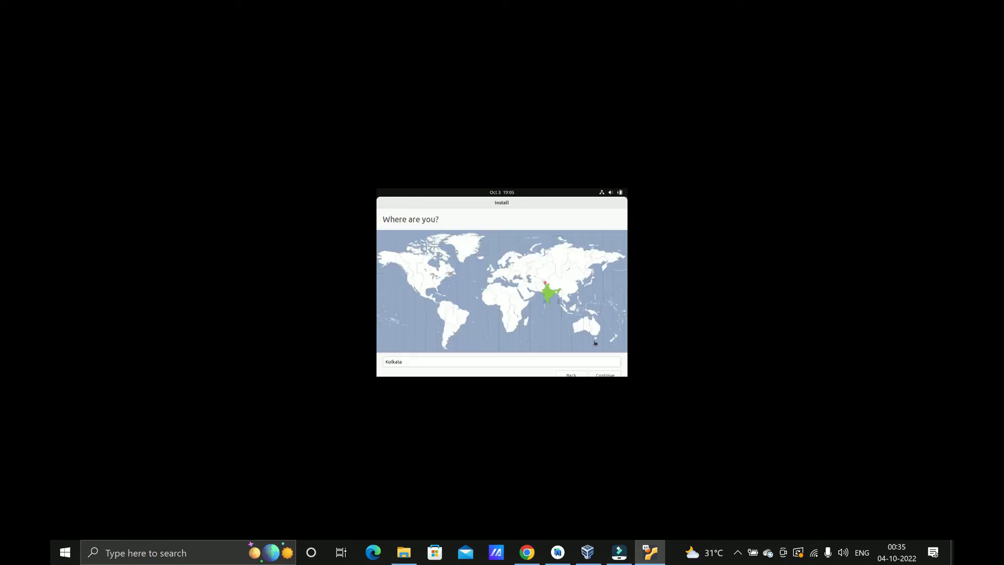
# Step: Keep Kolkata as the location and enter the user's name for the new account
pyautogui.click(599, 375)
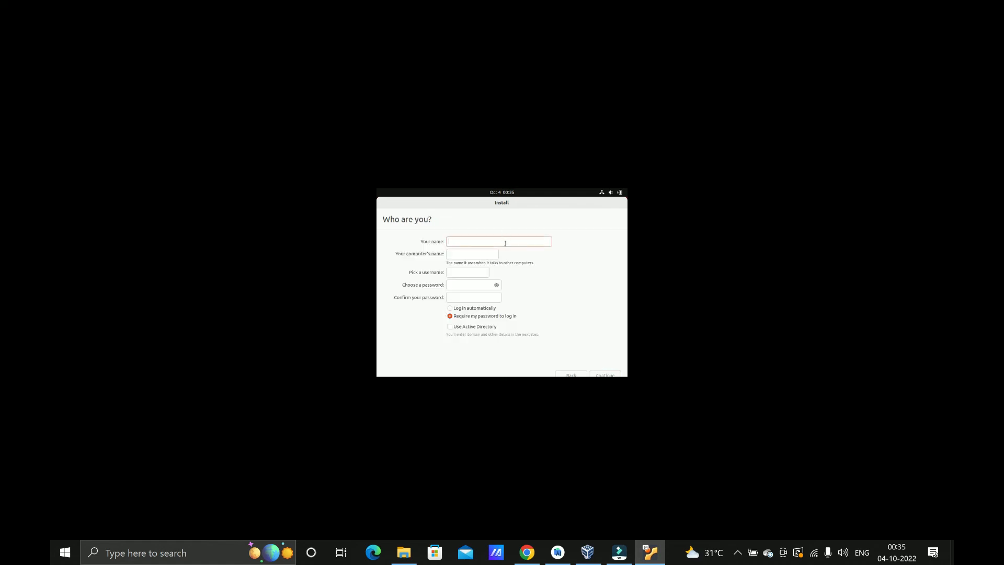
pyautogui.write('t4')
pyautogui.press('Left')
pyautogui.write('ech')
pyautogui.press('Right')
pyautogui.write('u-tamil')
# Step: Enter and confirm the account password, then continue so the installation finishes
pyautogui.click(459, 285)
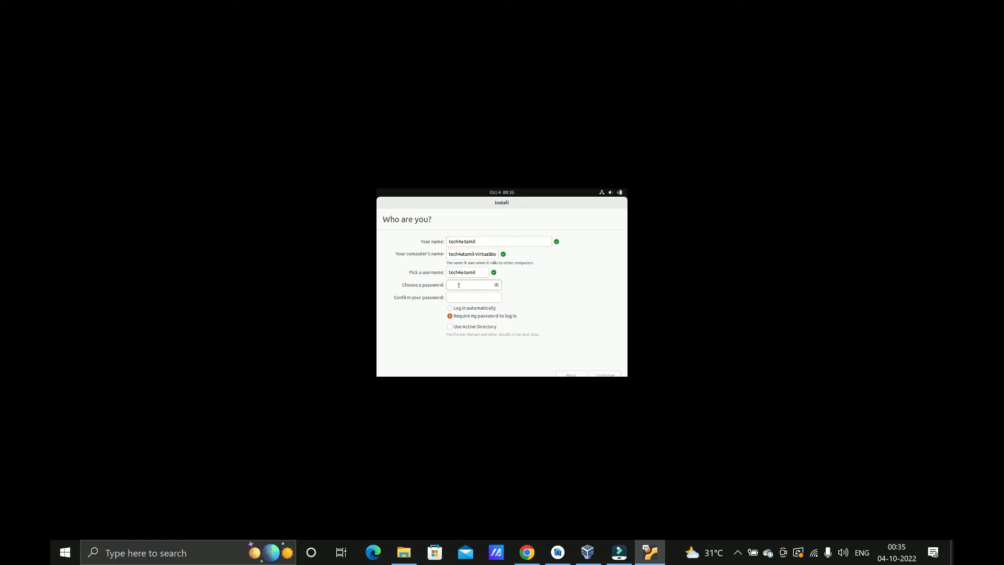
pyautogui.click(459, 297)
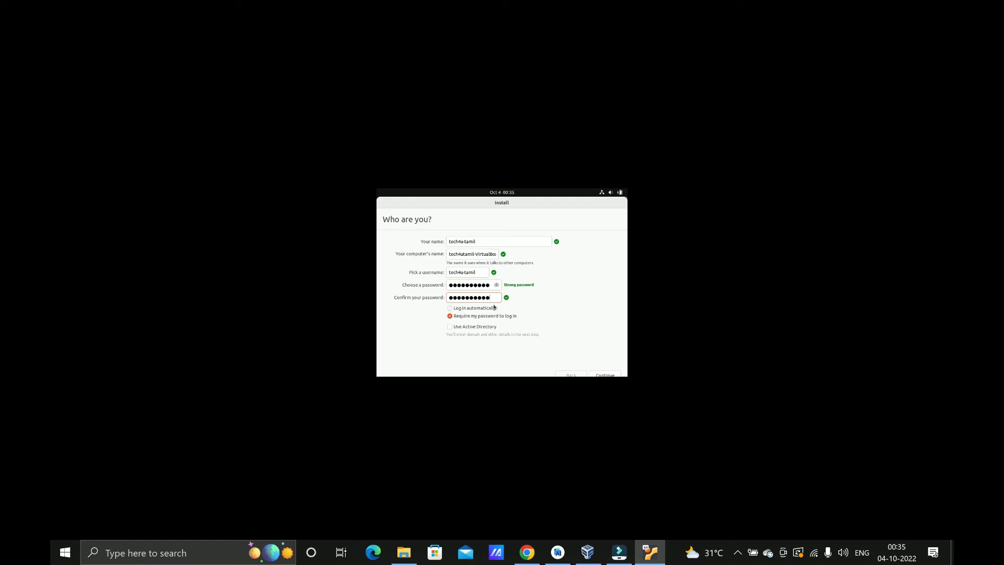
pyautogui.click(604, 375)
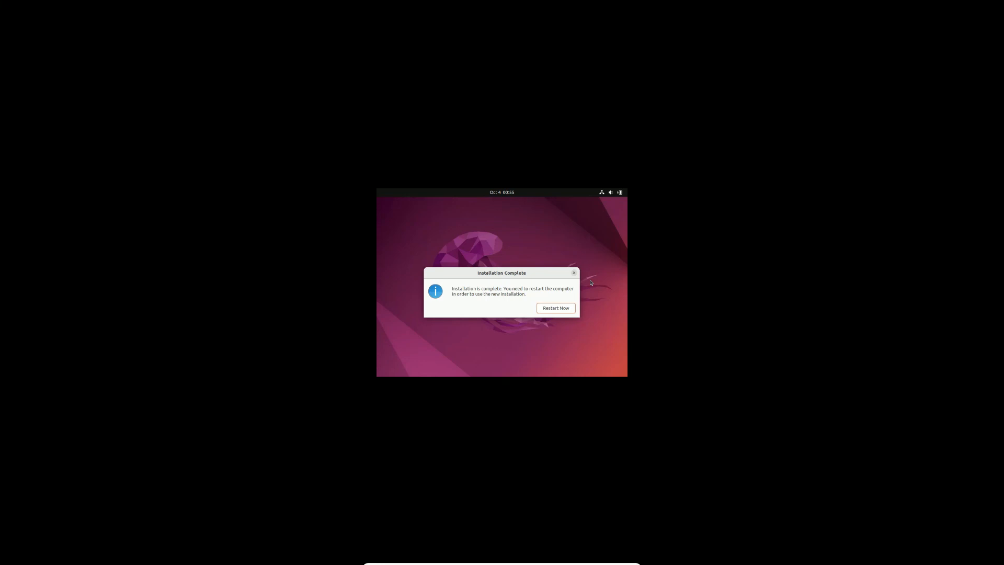
# Step: Restart into the installed Ubuntu and log in to the new user account with its password
pyautogui.click(557, 309)
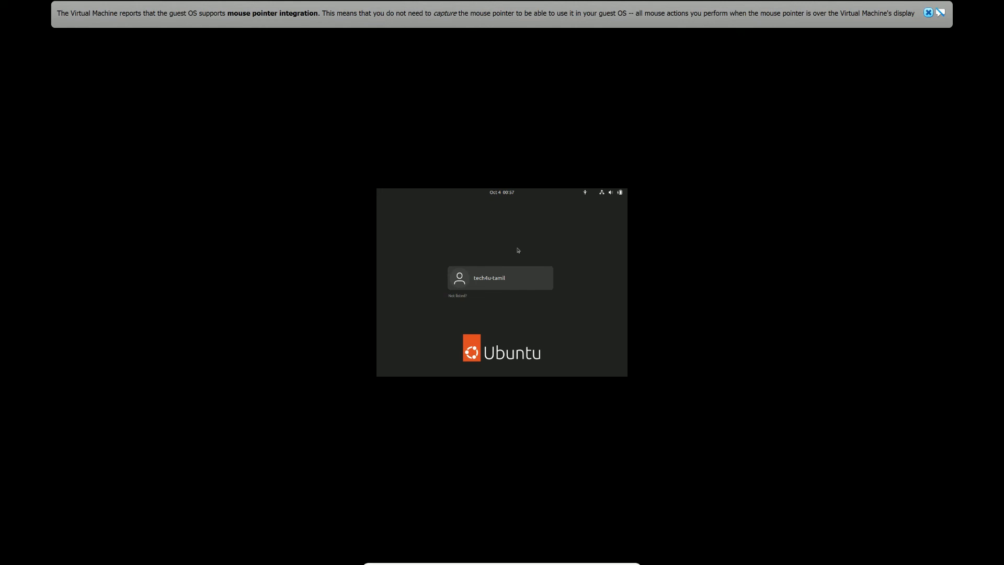
pyautogui.click(514, 280)
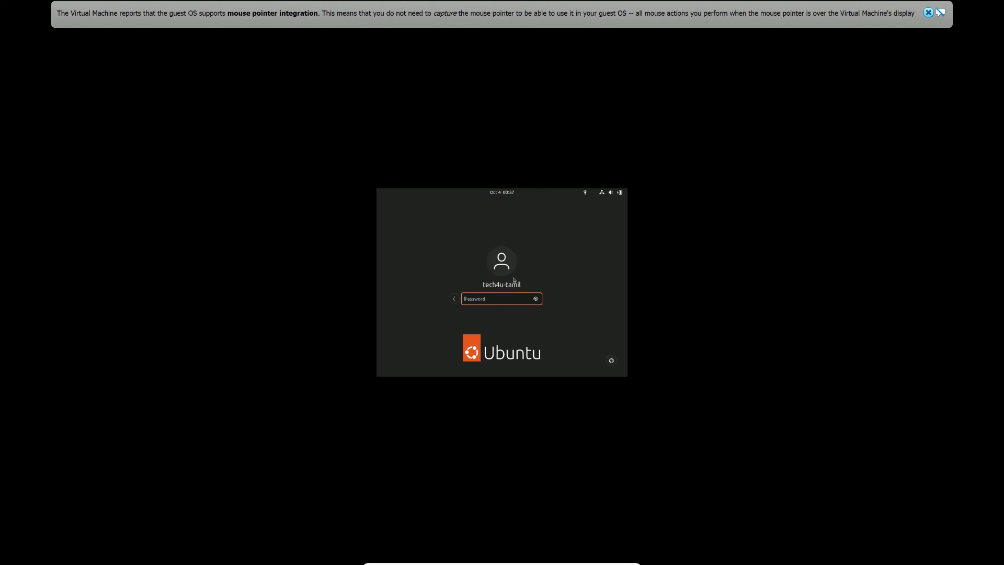
pyautogui.write('*******')
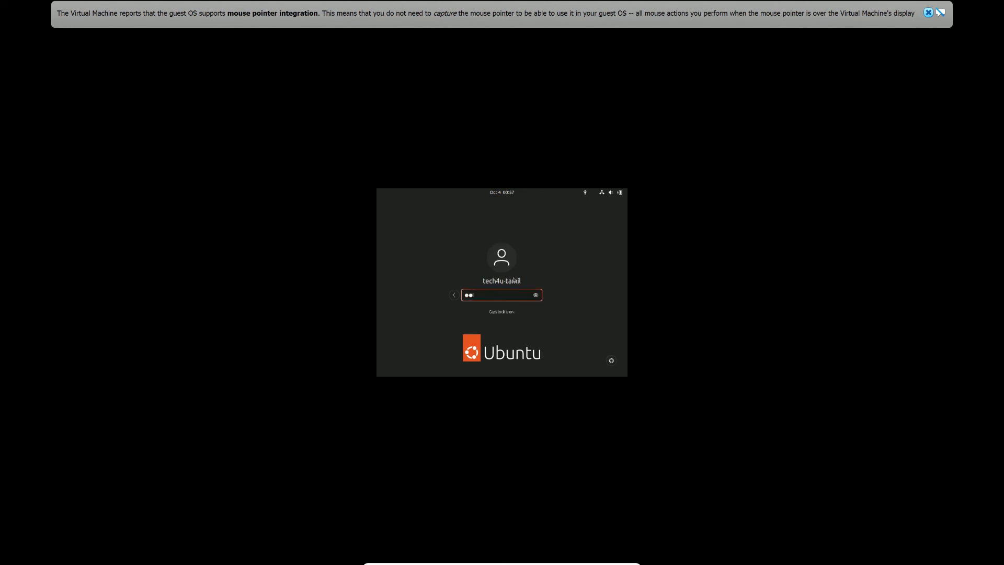
pyautogui.write('***')
pyautogui.press('Return')
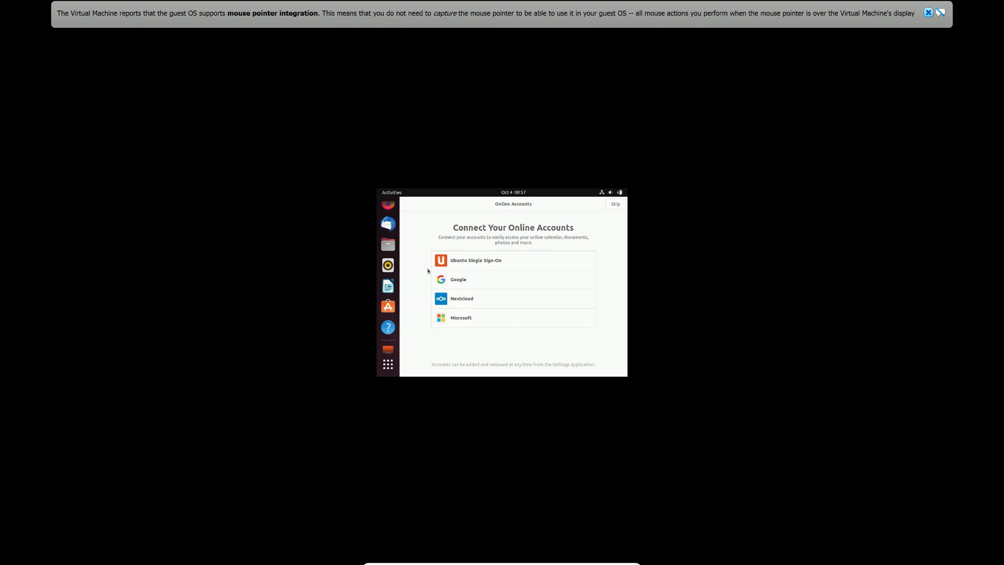
# Step: Skip online accounts, ignore the low disk warning, and pass the Livepatch and Help improve Ubuntu pages
pyautogui.click(611, 209)
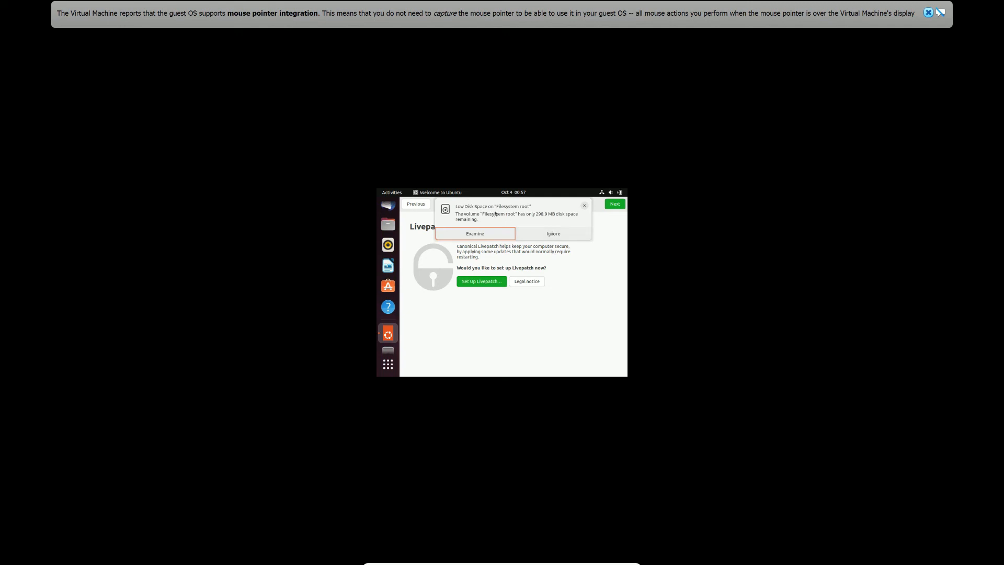
pyautogui.click(556, 234)
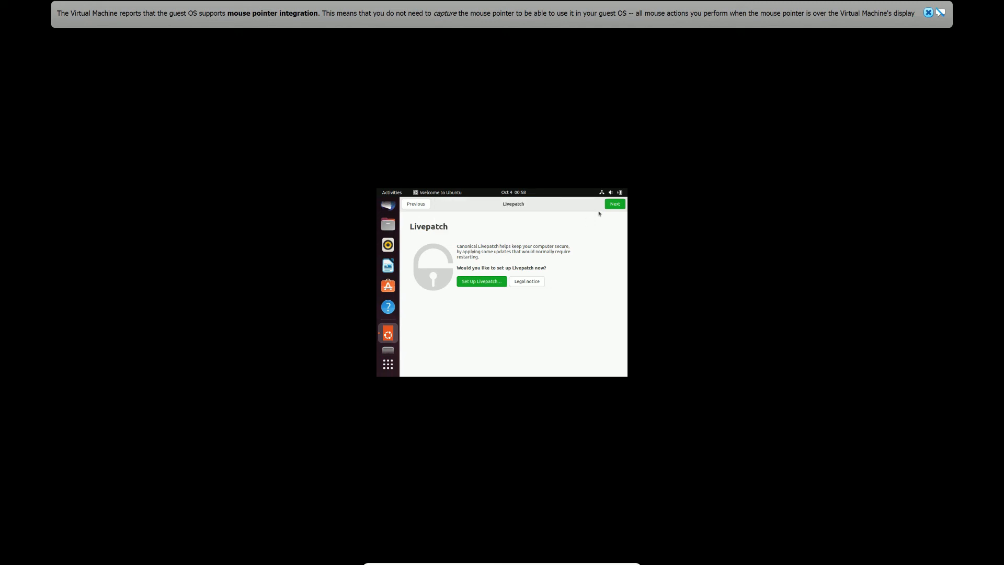
pyautogui.click(615, 205)
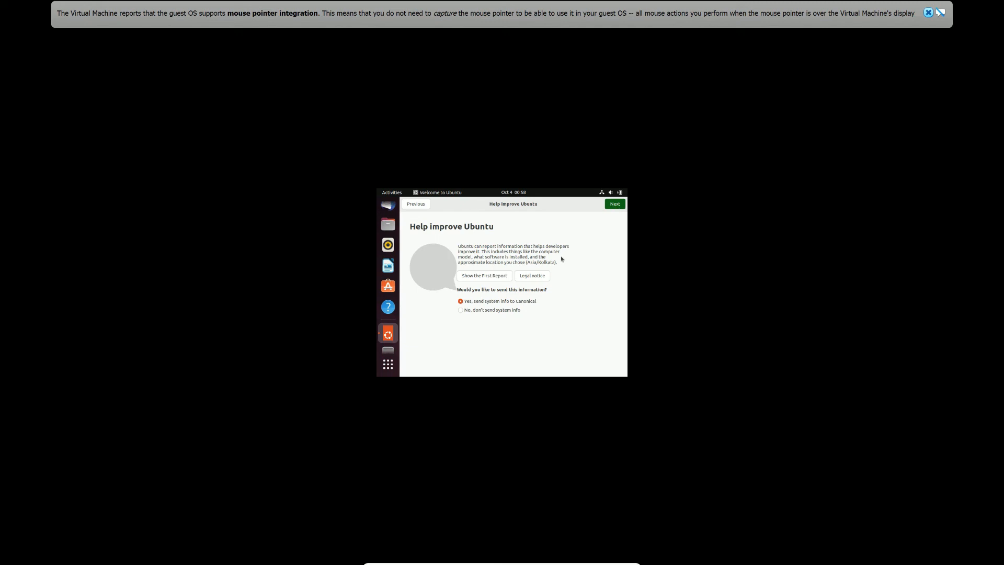
pyautogui.click(615, 204)
pyautogui.click(614, 204)
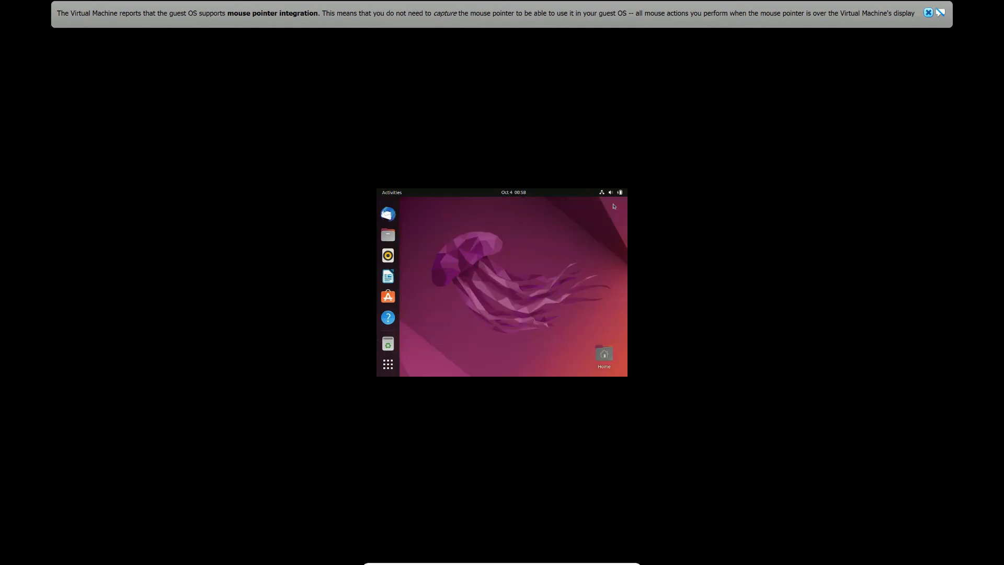